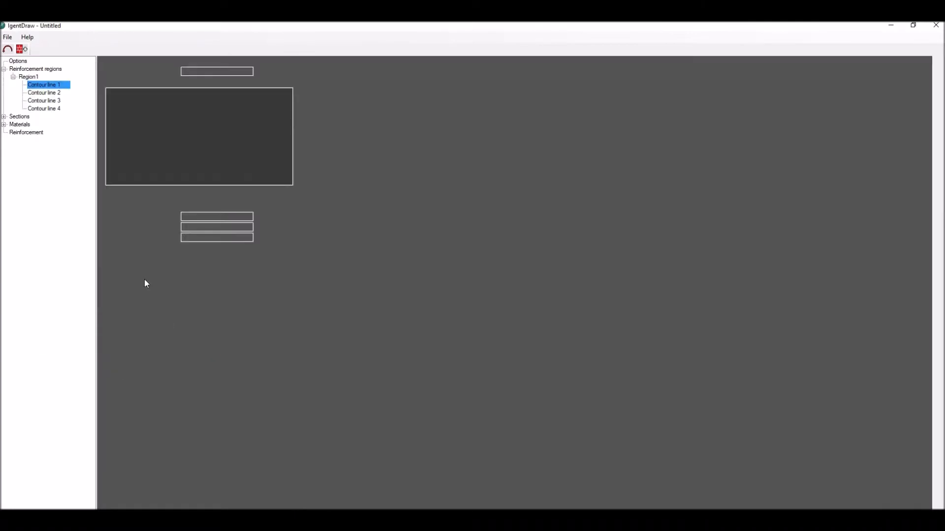
# Begin a polygon section on the DXF base and trace the slab's upper edge towards the projection at its upper-right corner
pyautogui.click(4, 117)
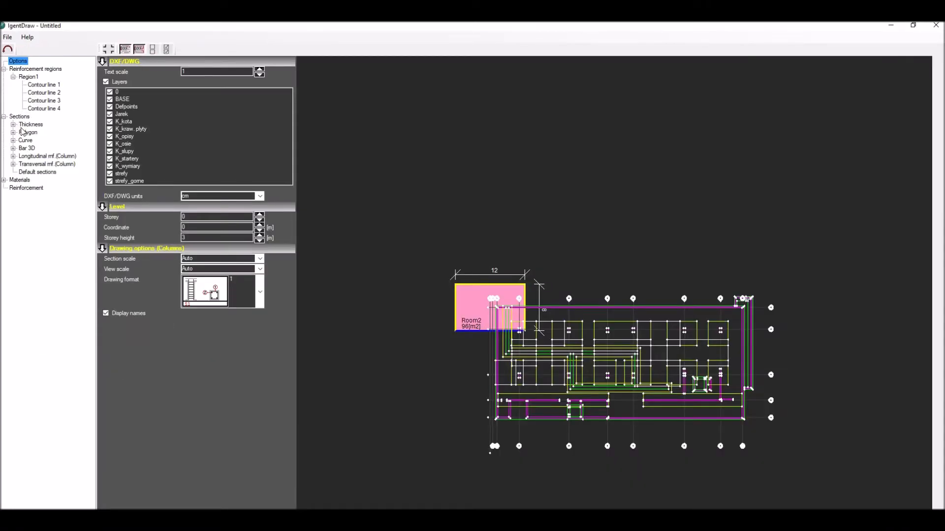
pyautogui.click(28, 132)
pyautogui.click(63, 49)
pyautogui.scroll(3, 500, 315)
pyautogui.scroll(-3, 382, 238)
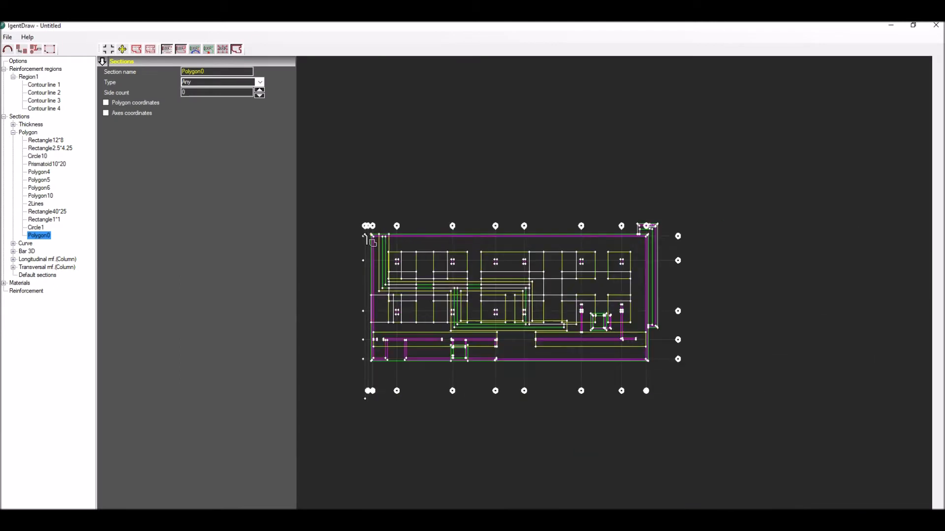
pyautogui.scroll(3, 745, 238)
pyautogui.click(705, 236)
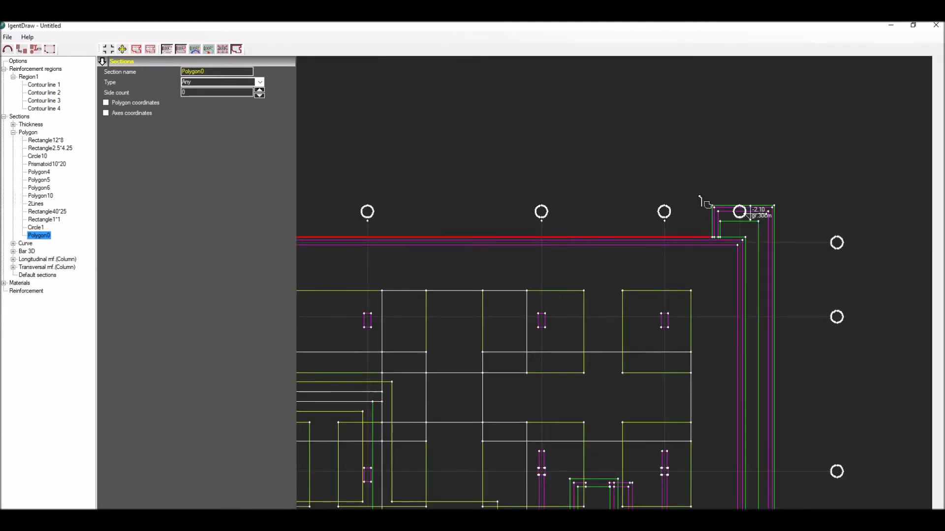
# Trace the remaining slab outline around the right-hand projection and along the lower edge to close the polygon at the lower-left corner
pyautogui.scroll(-3, 728, 194)
pyautogui.scroll(3, 757, 335)
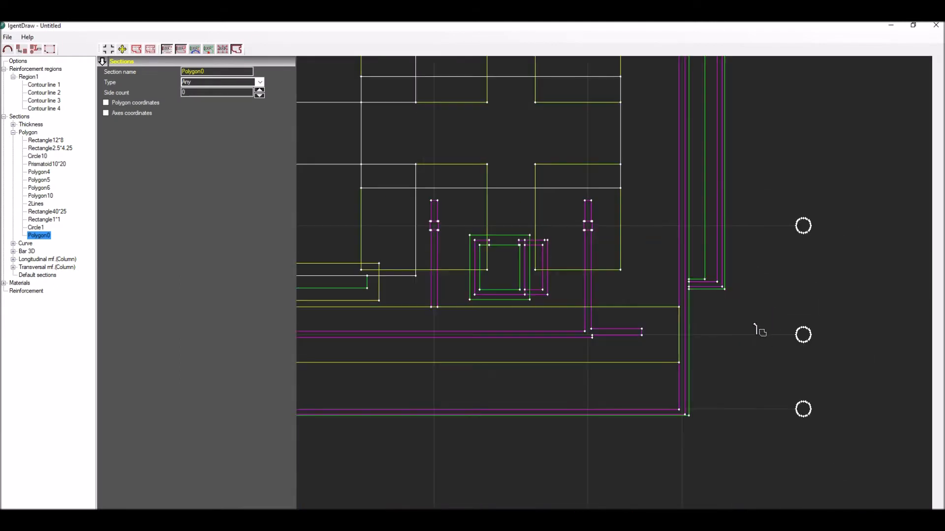
pyautogui.click(698, 294)
pyautogui.click(692, 424)
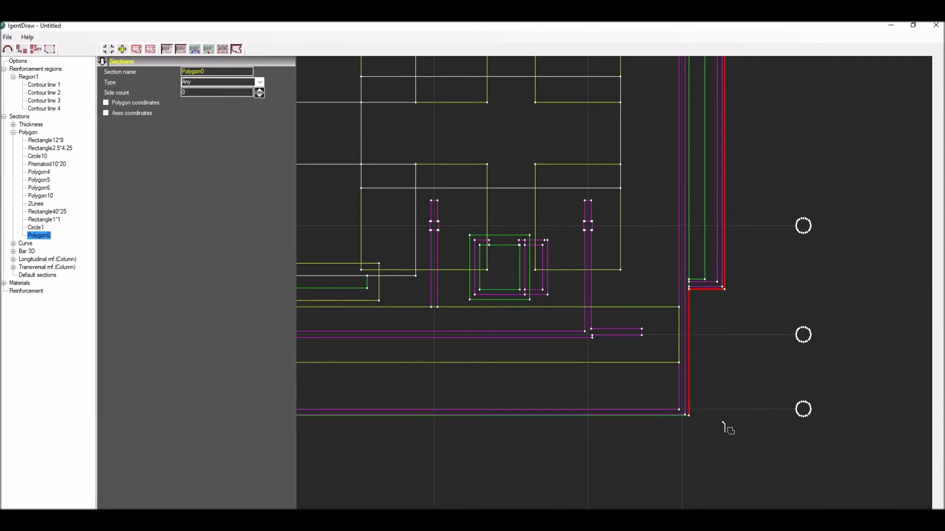
pyautogui.scroll(-5, 848, 355)
pyautogui.scroll(1, 454, 384)
pyautogui.scroll(3, 454, 389)
pyautogui.click(442, 363)
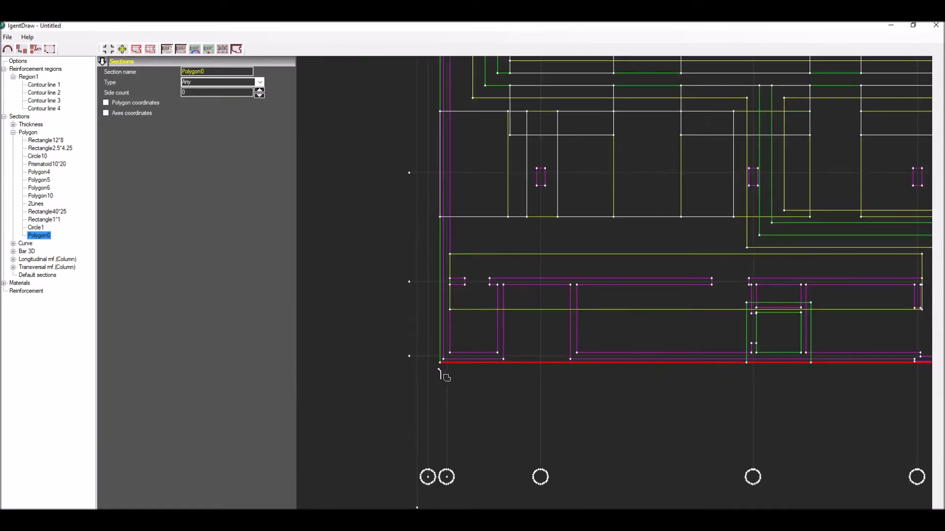
# Create a region from the slab polygon with plate thickness TH20, deleting the existing regions and adding no further section
pyautogui.click(266, 110)
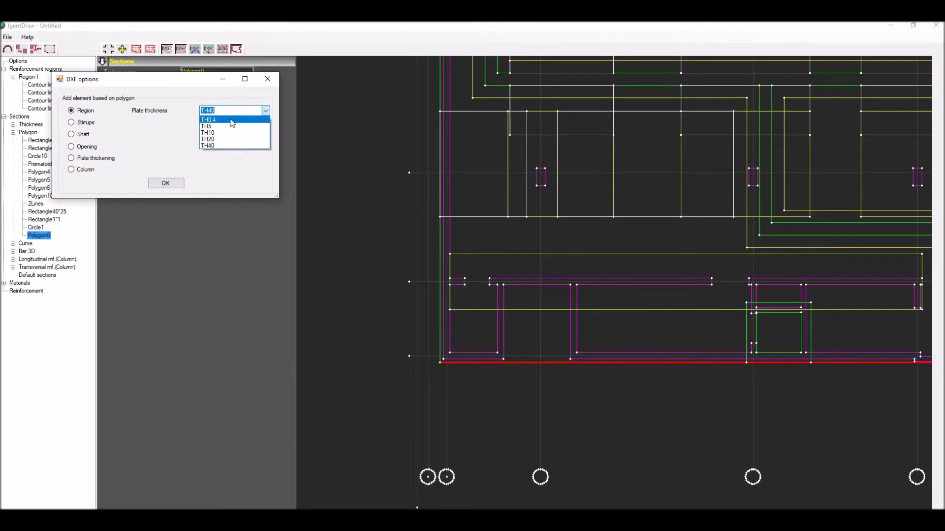
pyautogui.click(217, 143)
pyautogui.click(164, 184)
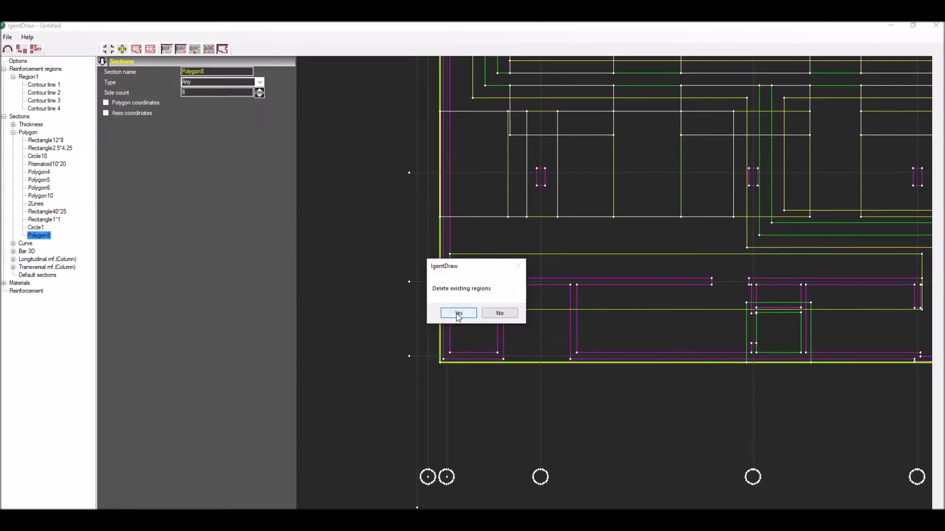
pyautogui.click(459, 314)
pyautogui.click(463, 314)
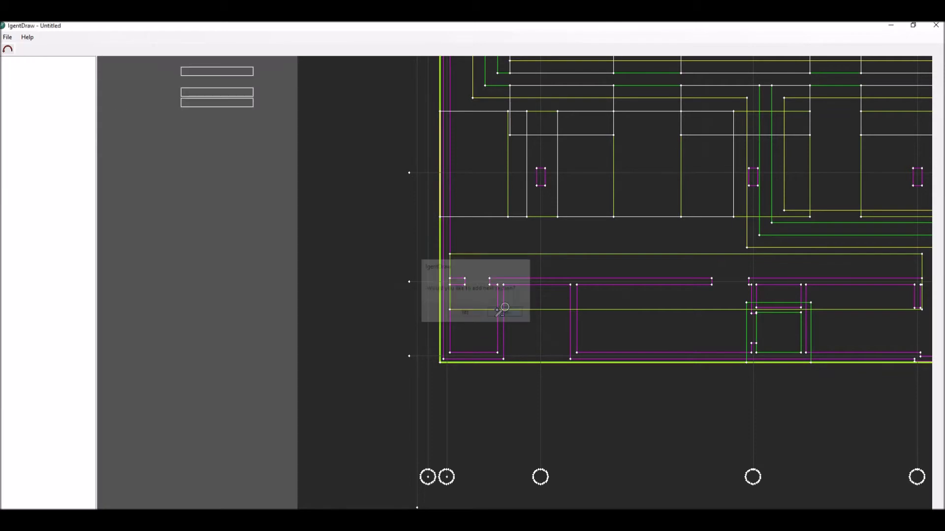
# Enable reinforcement for the new slab region and examine its bar layout
pyautogui.click(107, 176)
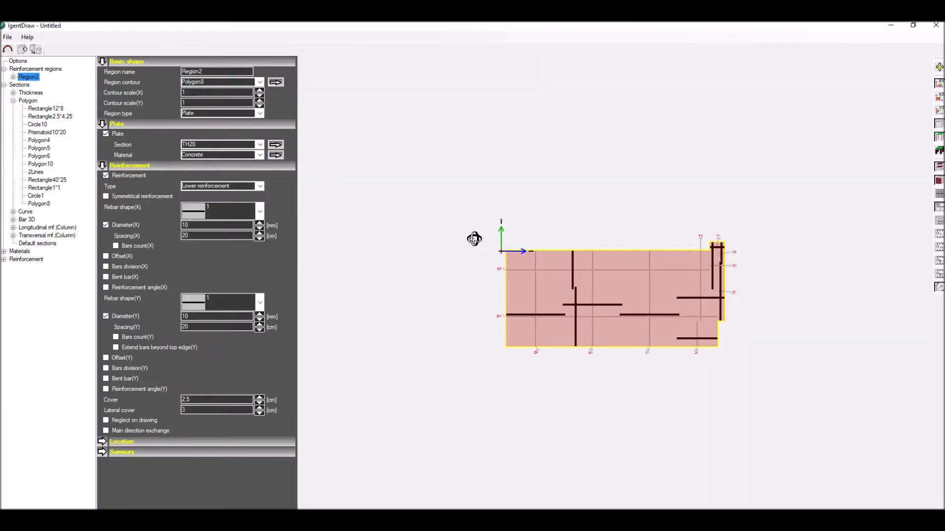
pyautogui.scroll(3, 667, 298)
pyautogui.scroll(-2, 570, 228)
pyautogui.scroll(-1, 570, 228)
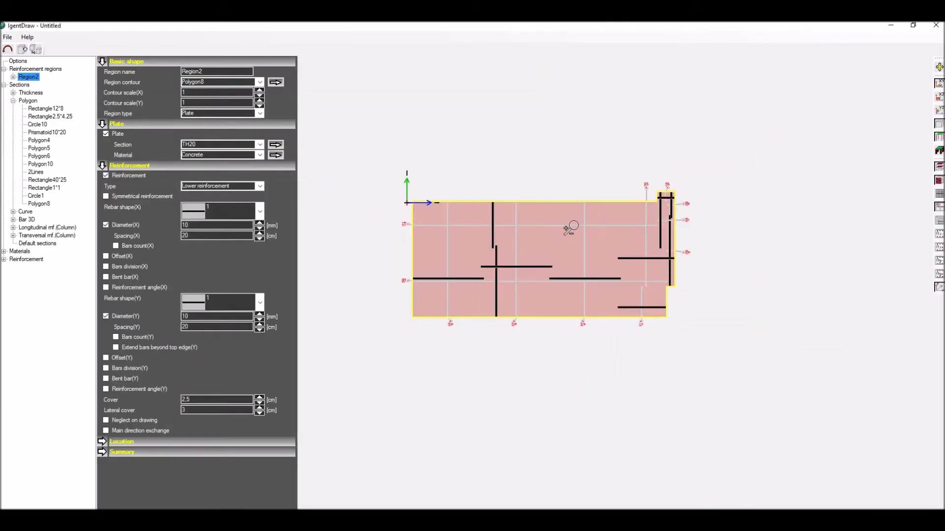
pyautogui.scroll(2, 567, 221)
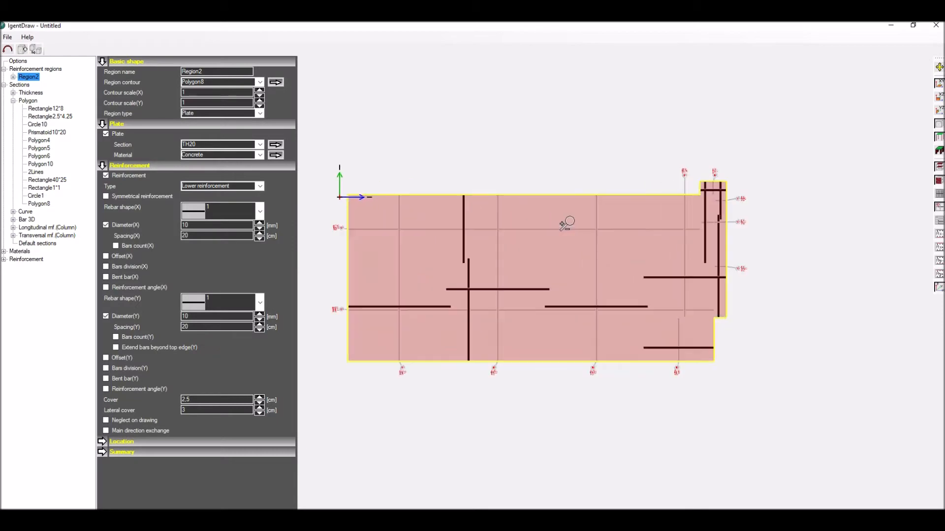
# Add a polygon section on the DXF base by tracing the inner green rectangle of the shaft near the plan's right side
pyautogui.click(28, 101)
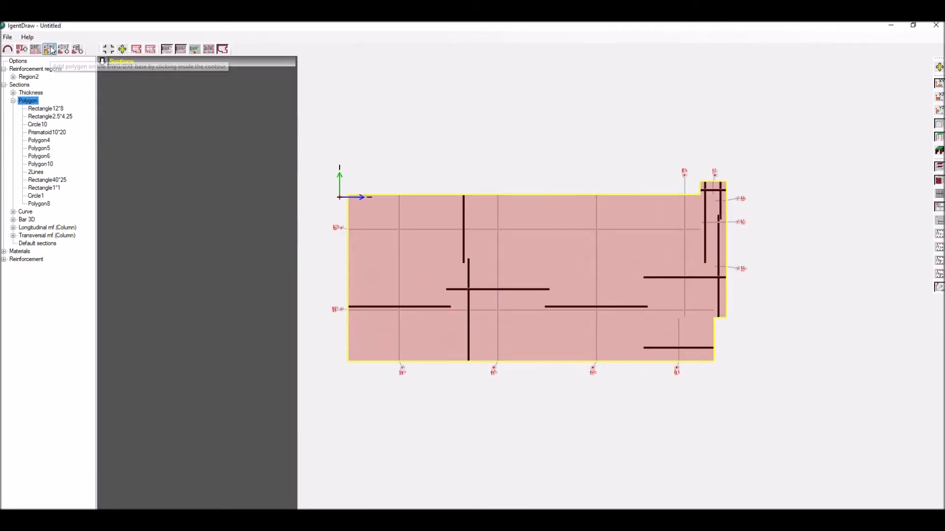
pyautogui.click(49, 49)
pyautogui.scroll(-2, 481, 215)
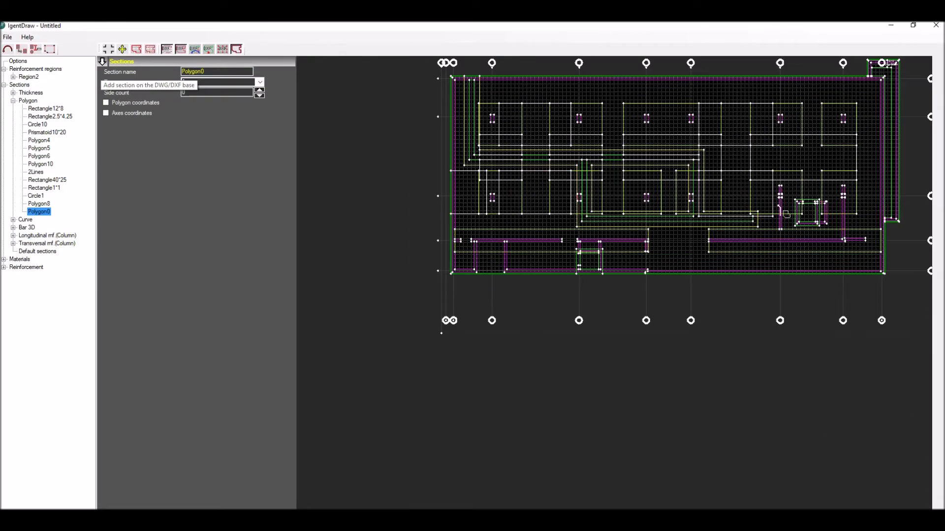
pyautogui.scroll(2, 842, 211)
pyautogui.scroll(3, 844, 212)
pyautogui.click(543, 213)
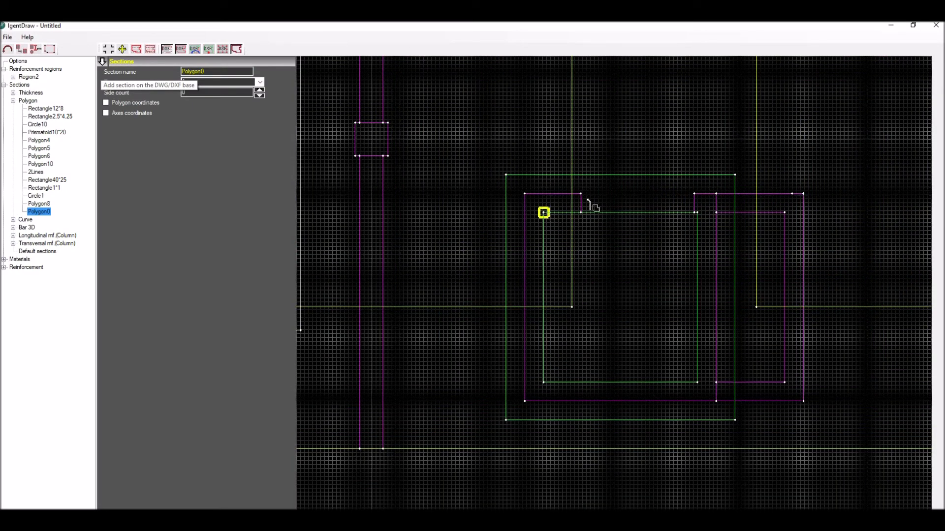
pyautogui.click(698, 213)
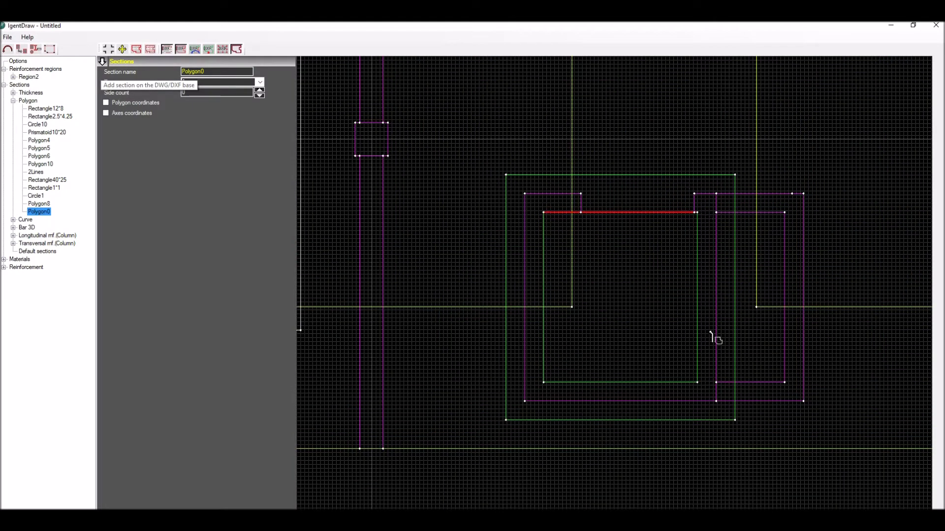
pyautogui.click(697, 382)
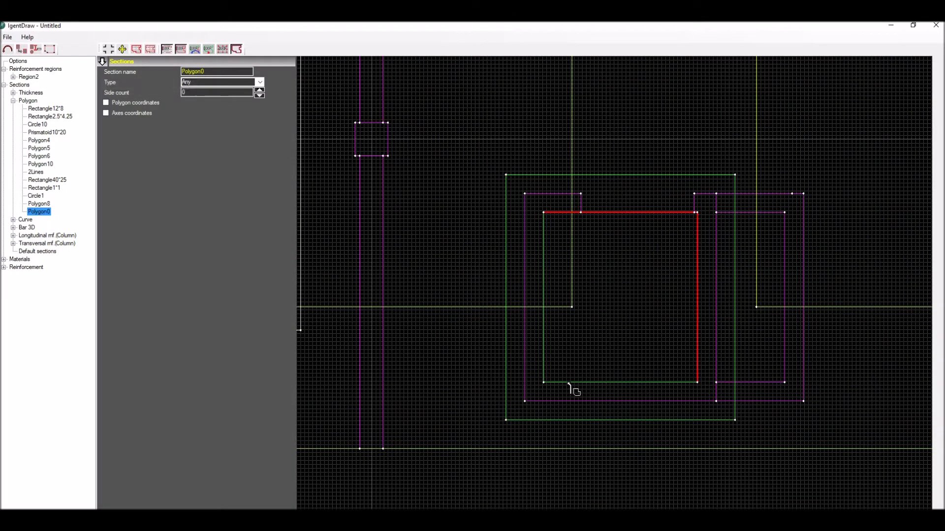
pyautogui.click(545, 214)
# Create a shaft from the polygon with TH20 plate, 1 m height, 0.25 m walls, 16 mm plate bars and 12 mm wall bars at 20 cm spacing
pyautogui.click(85, 147)
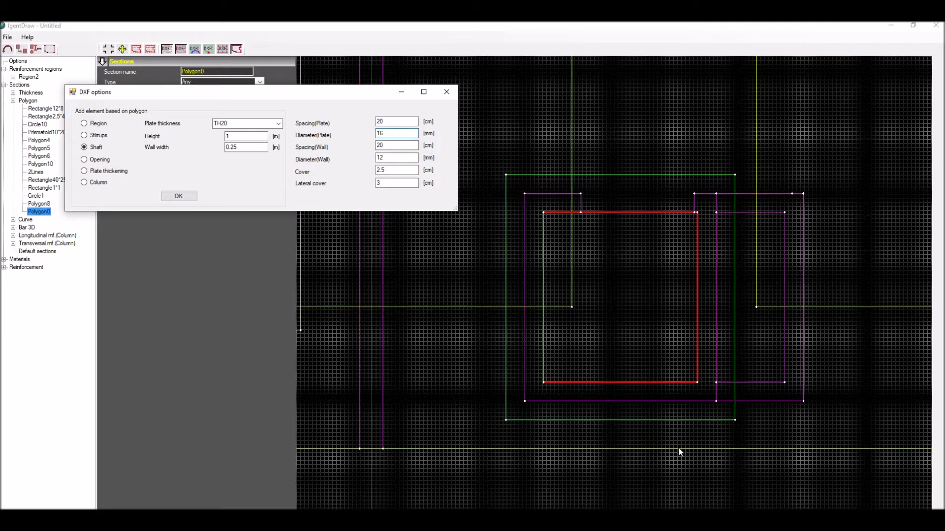
pyautogui.click(180, 197)
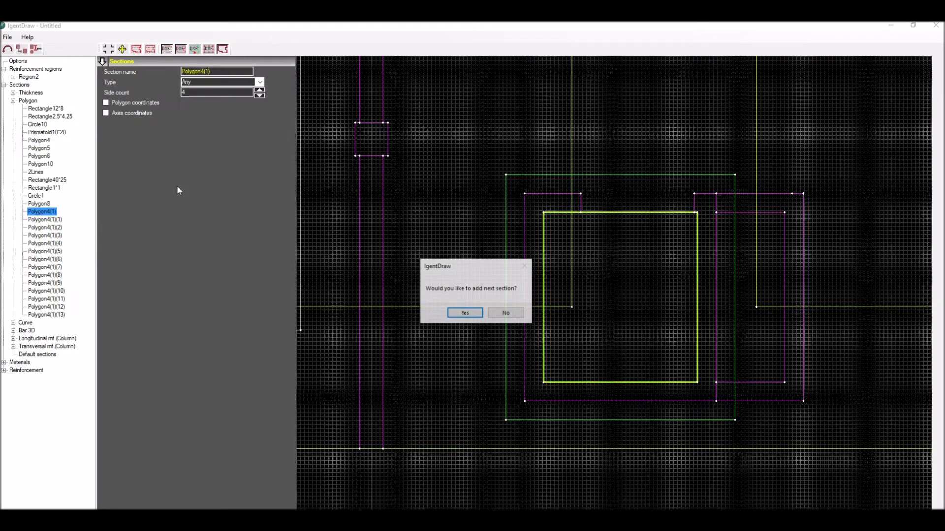
pyautogui.click(507, 314)
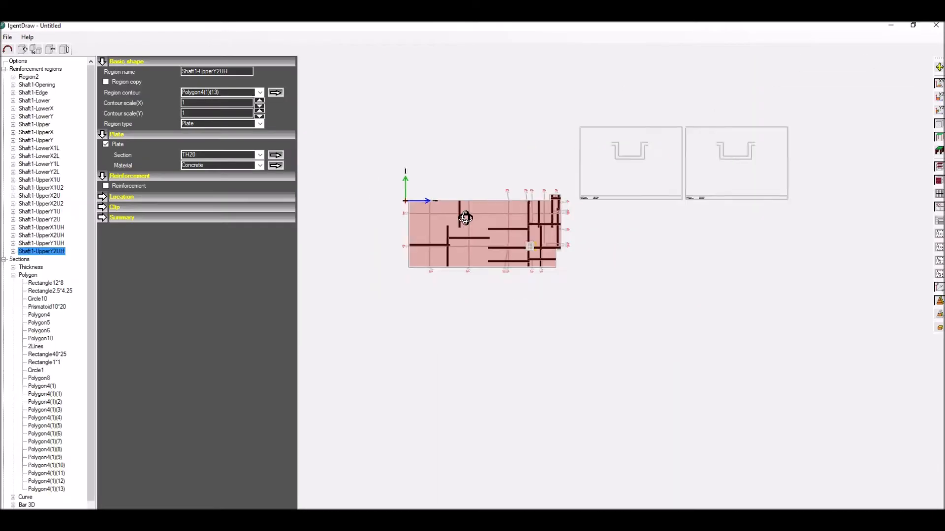
# Enable reinforcement for all regions from Shaft1-Edge to Shaft1-UpperY2UH to inspect the shaft sections, and disable it again
pyautogui.scroll(2, 505, 187)
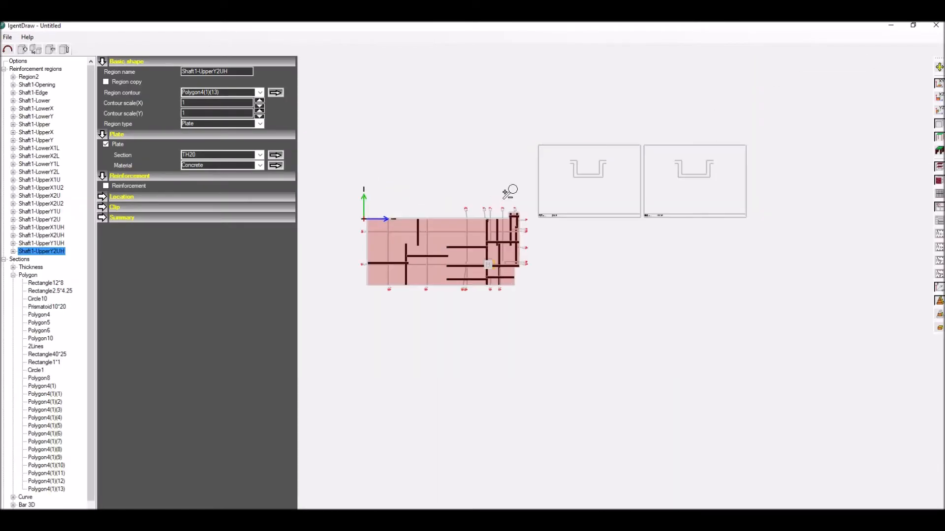
pyautogui.click(41, 93)
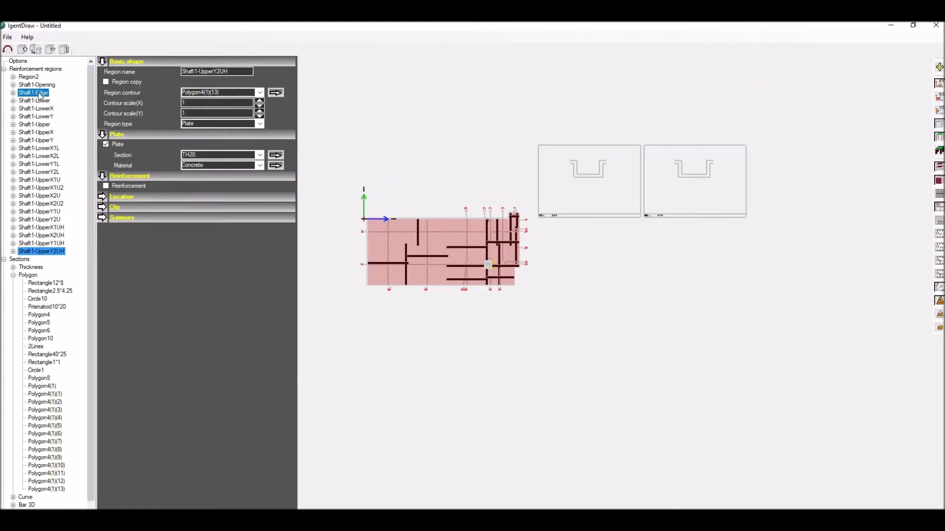
pyautogui.keyDown('shift'); pyautogui.click(42, 252); pyautogui.keyUp('shift')
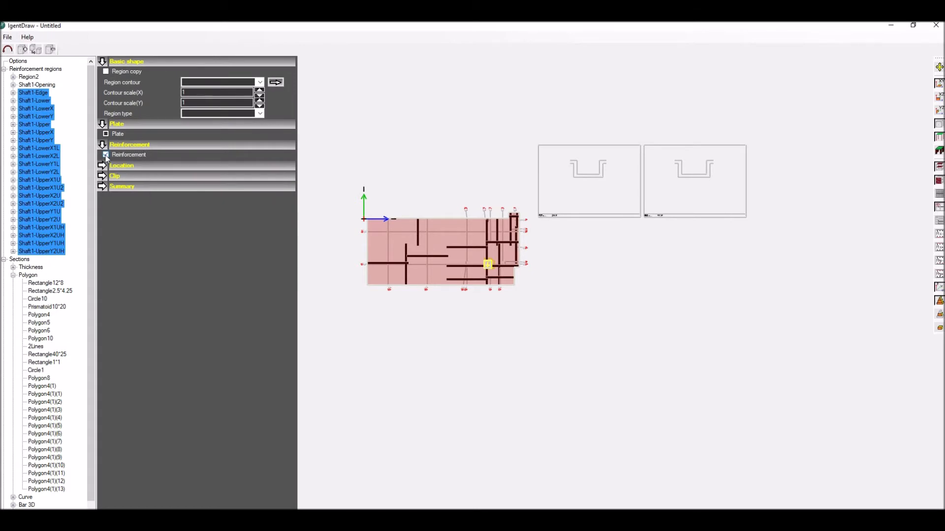
pyautogui.scroll(5, 618, 179)
pyautogui.scroll(-10, 545, 174)
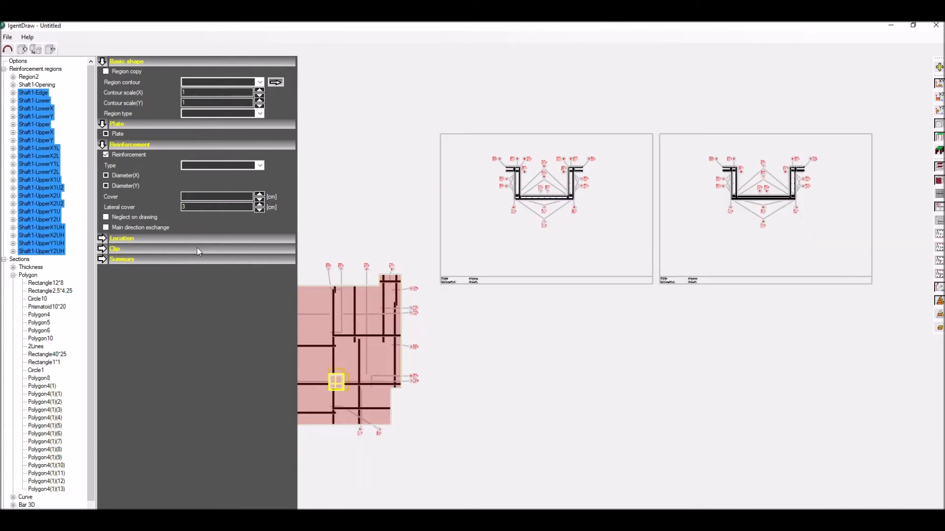
pyautogui.click(106, 155)
# Enable edge reinforcement for the Shaft1-Edge region and set its cover to 1.5 cm
pyautogui.click(36, 93)
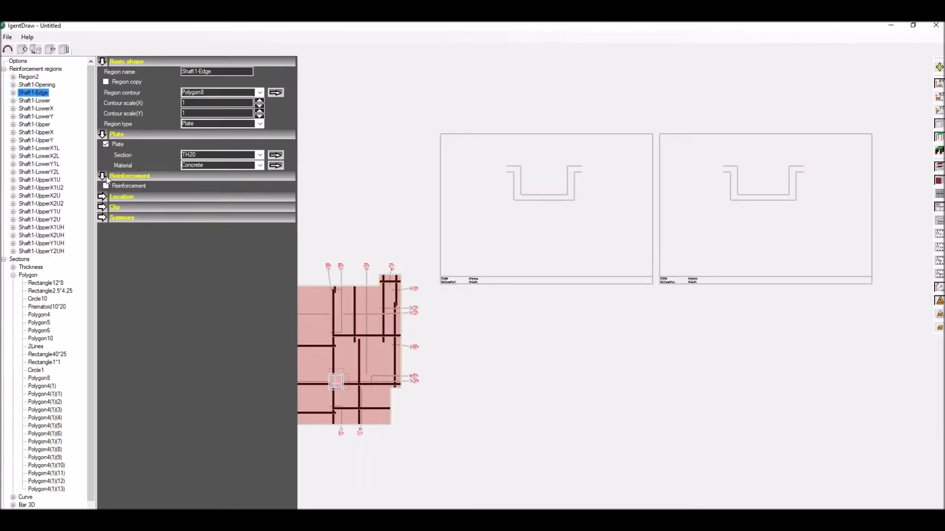
pyautogui.scroll(5, 541, 178)
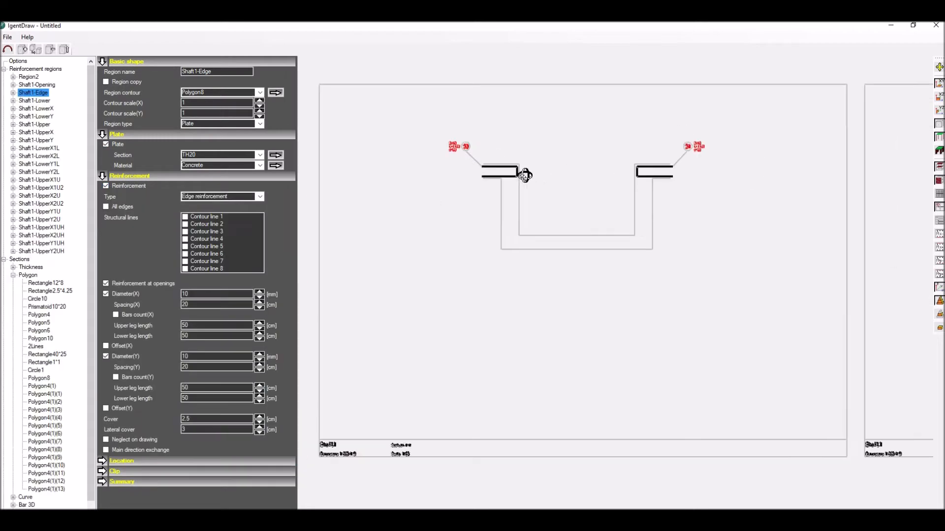
pyautogui.scroll(-5, 511, 177)
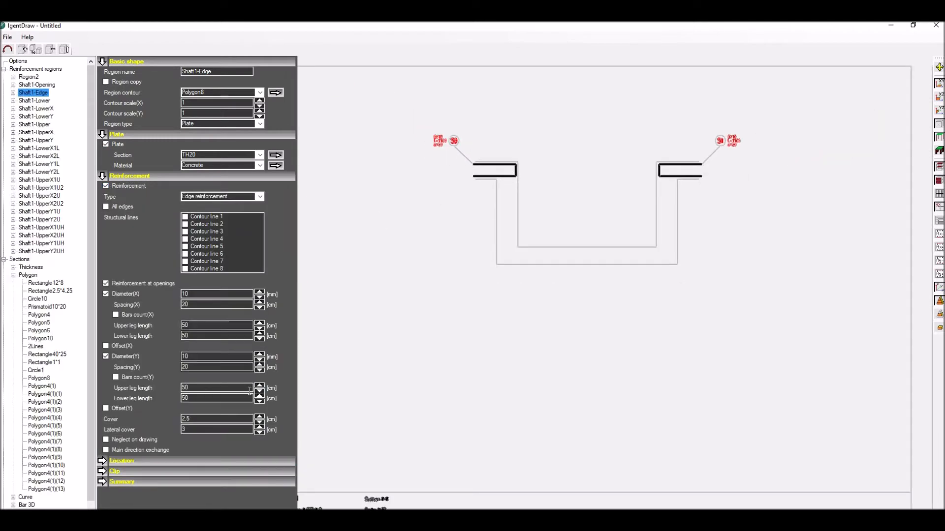
pyautogui.click(260, 422)
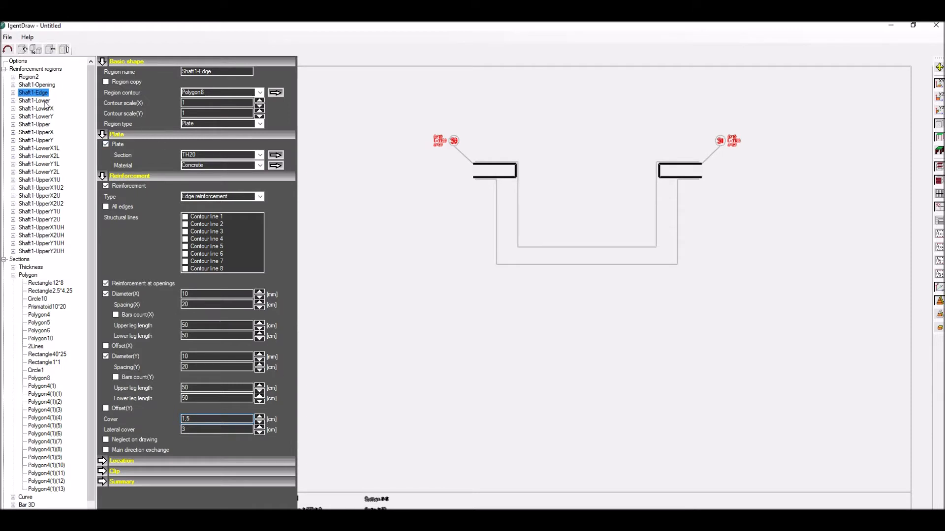
# Enable reinforcement for the Shaft1-Lower, Shaft1-LowerX and Shaft1-LowerY regions together and inspect the lower bars in section
pyautogui.click(44, 102)
pyautogui.keyDown('ctrl'); pyautogui.click(44, 110); pyautogui.keyUp('ctrl')
pyautogui.keyDown('ctrl'); pyautogui.click(44, 117); pyautogui.keyUp('ctrl')
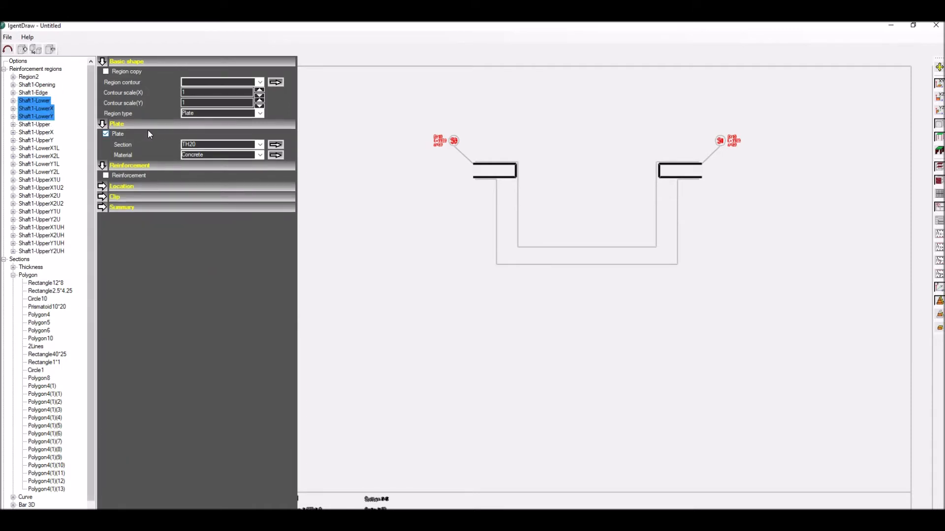
pyautogui.click(106, 176)
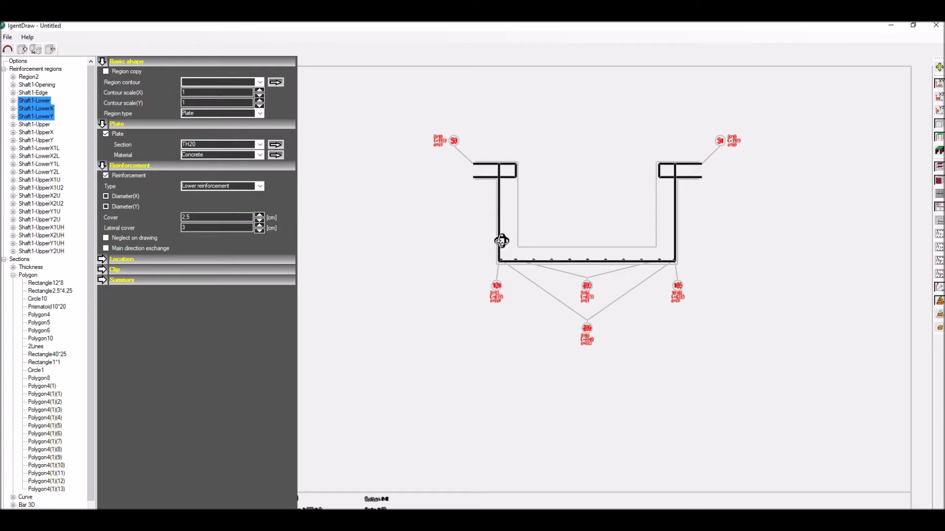
pyautogui.scroll(4, 545, 283)
pyautogui.scroll(-5, 470, 260)
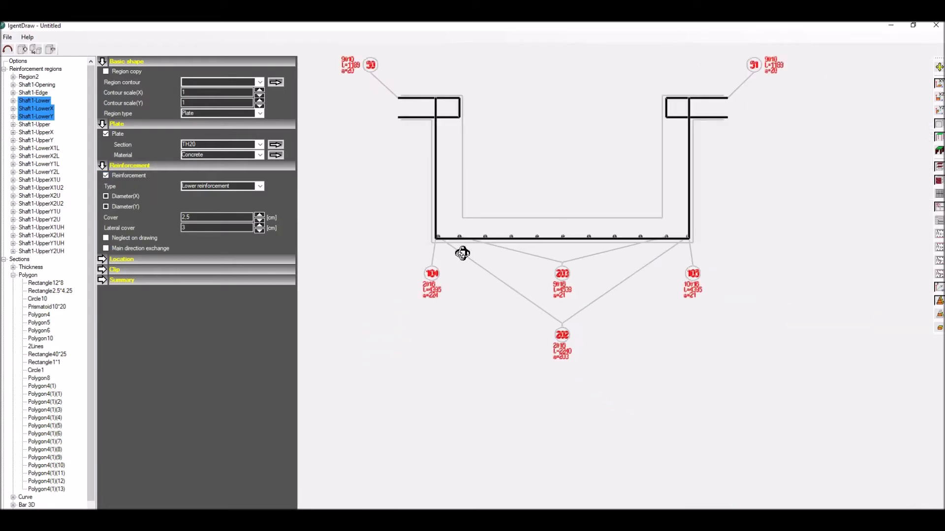
# Enable reinforcement for the Shaft1-Upper, Shaft1-UpperX and Shaft1-UpperY regions together and inspect the upper bars in section
pyautogui.click(34, 124)
pyautogui.keyDown('ctrl'); pyautogui.click(35, 133); pyautogui.keyUp('ctrl')
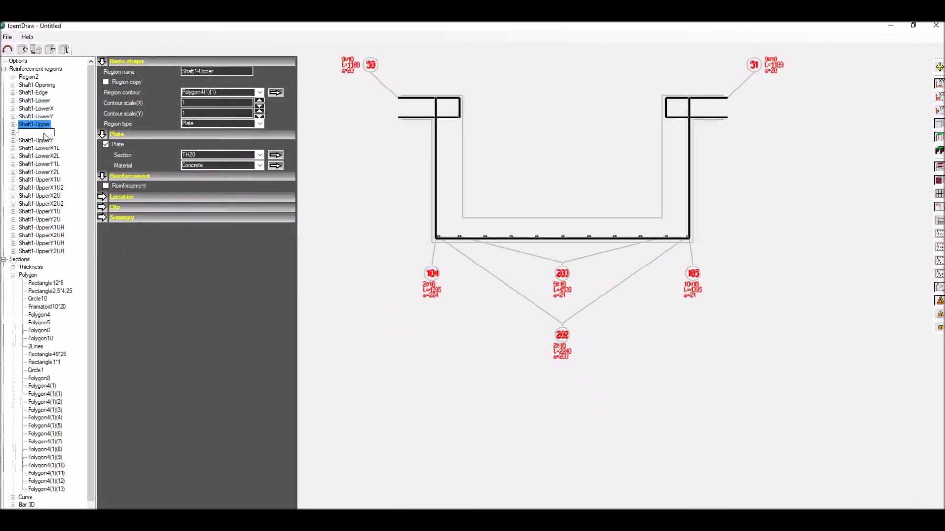
pyautogui.keyDown('ctrl'); pyautogui.click(35, 141); pyautogui.keyUp('ctrl')
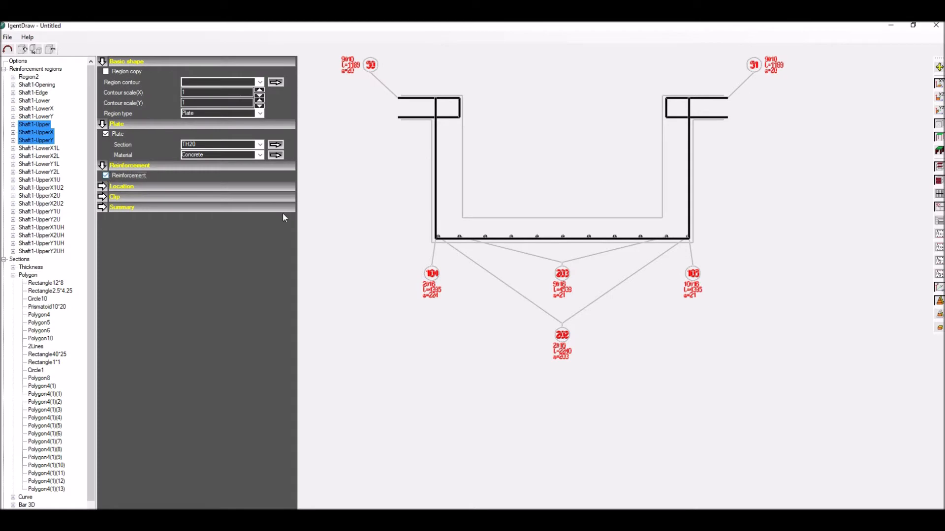
pyautogui.scroll(4, 501, 211)
pyautogui.scroll(-4, 501, 211)
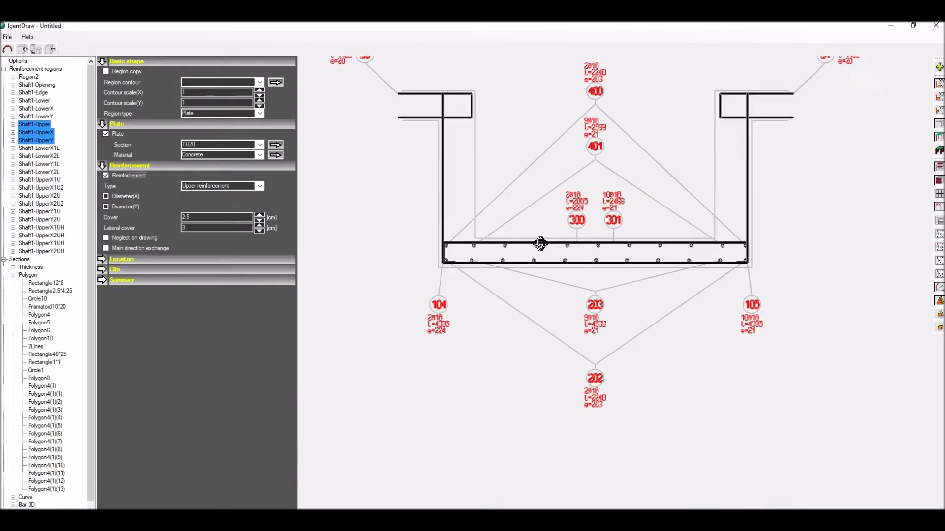
# Enable reinforcement for the Shaft1-LowerX1L, Shaft1-LowerX2L, Shaft1-LowerY1L and Shaft1-LowerY2L regions together and inspect the bars in section
pyautogui.click(40, 148)
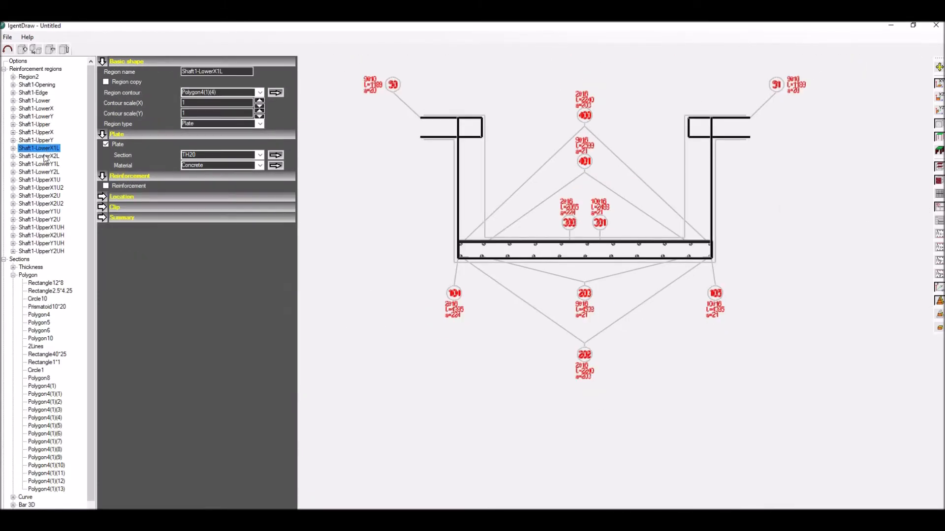
pyautogui.keyDown('ctrl'); pyautogui.click(45, 157); pyautogui.keyUp('ctrl')
pyautogui.keyDown('ctrl'); pyautogui.click(45, 164); pyautogui.keyUp('ctrl')
pyautogui.keyDown('ctrl'); pyautogui.click(45, 172); pyautogui.keyUp('ctrl')
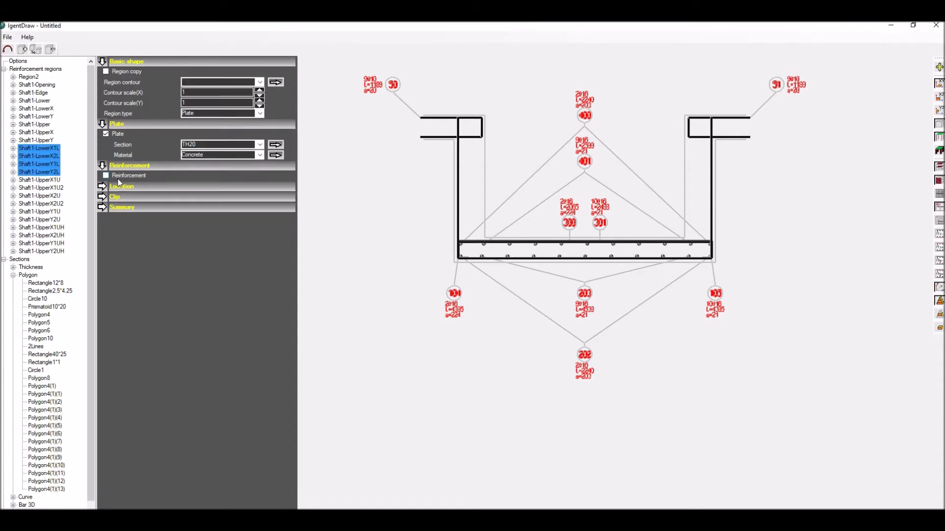
pyautogui.click(106, 176)
pyautogui.scroll(3, 422, 219)
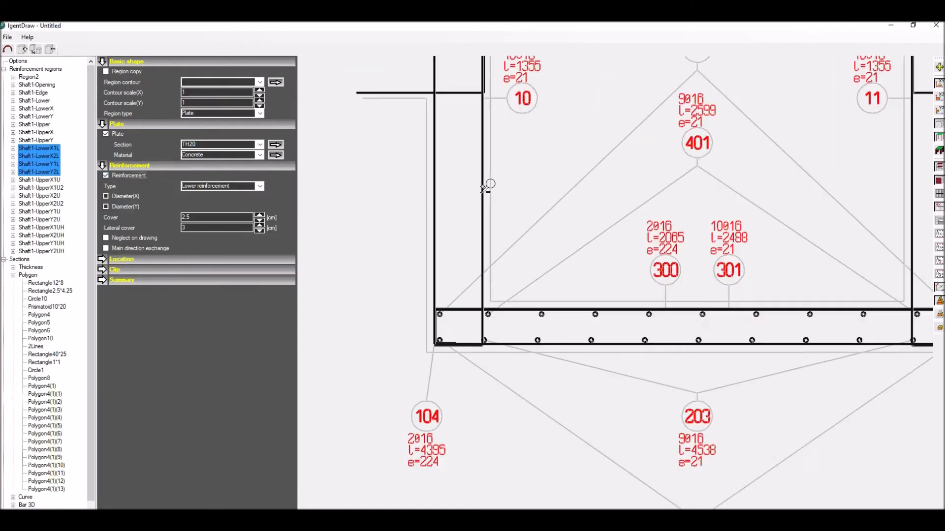
pyautogui.scroll(-3, 444, 221)
# Enable reinforcement for the Shaft1-UpperX1U, Shaft1-UpperX1U2, Shaft1-UpperX2U, Shaft1-UpperX2U2 and Shaft1-UpperY1U regions together
pyautogui.click(49, 180)
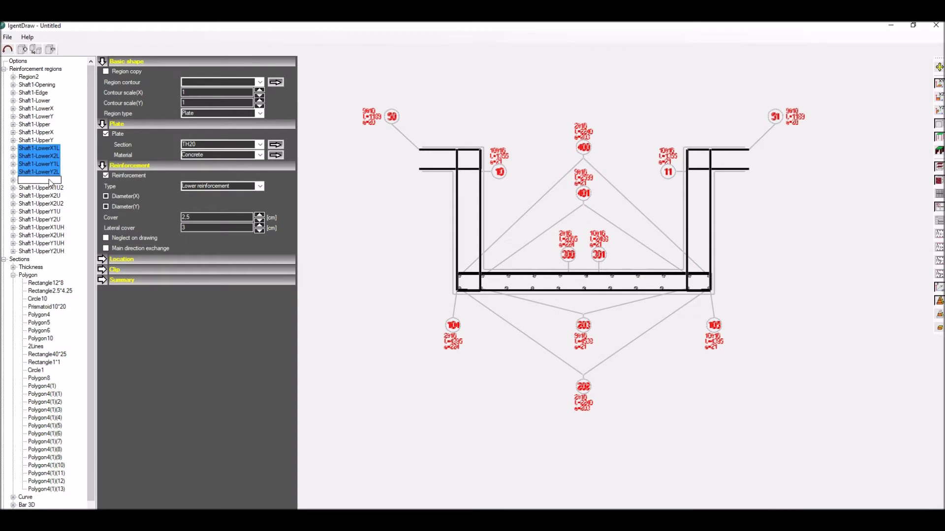
pyautogui.keyDown('ctrl'); pyautogui.click(49, 188); pyautogui.keyUp('ctrl')
pyautogui.keyDown('ctrl'); pyautogui.click(52, 196); pyautogui.keyUp('ctrl')
pyautogui.keyDown('ctrl'); pyautogui.click(54, 204); pyautogui.keyUp('ctrl')
pyautogui.keyDown('ctrl'); pyautogui.click(54, 212); pyautogui.keyUp('ctrl')
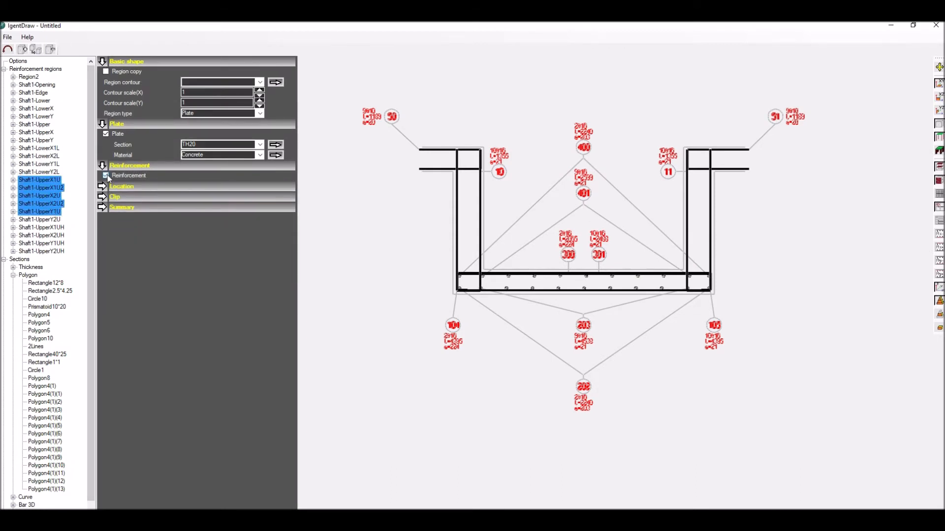
# Enable reinforcement for the Shaft1-UpperY2U, Shaft1-UpperX1UH, Shaft1-UpperX2UH, Shaft1-UpperY1UH and Shaft1-UpperY2UH regions together and inspect the section
pyautogui.click(50, 219)
pyautogui.keyDown('ctrl'); pyautogui.click(44, 228); pyautogui.keyUp('ctrl')
pyautogui.keyDown('ctrl'); pyautogui.click(50, 235); pyautogui.keyUp('ctrl')
pyautogui.keyDown('ctrl'); pyautogui.click(56, 243); pyautogui.keyUp('ctrl')
pyautogui.keyDown('ctrl'); pyautogui.click(61, 250); pyautogui.keyUp('ctrl')
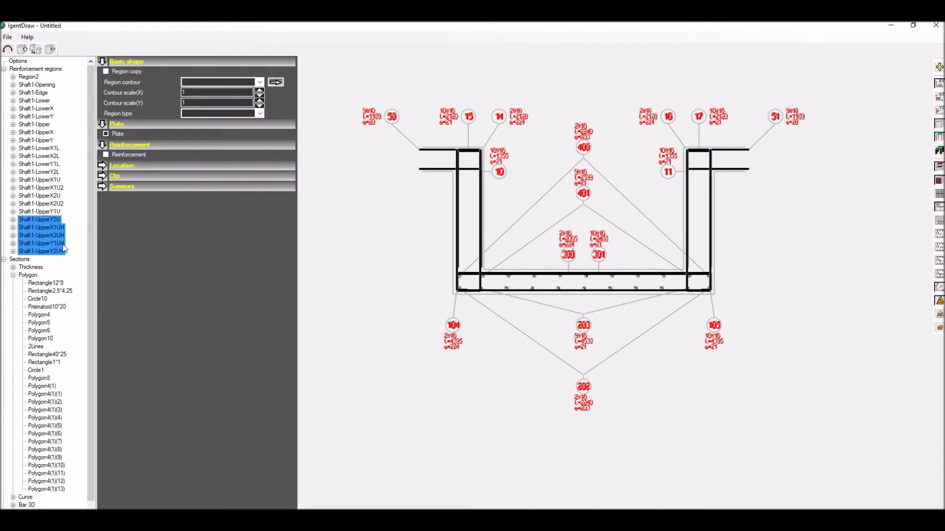
pyautogui.click(106, 155)
pyautogui.scroll(3, 472, 213)
pyautogui.scroll(-6, 573, 223)
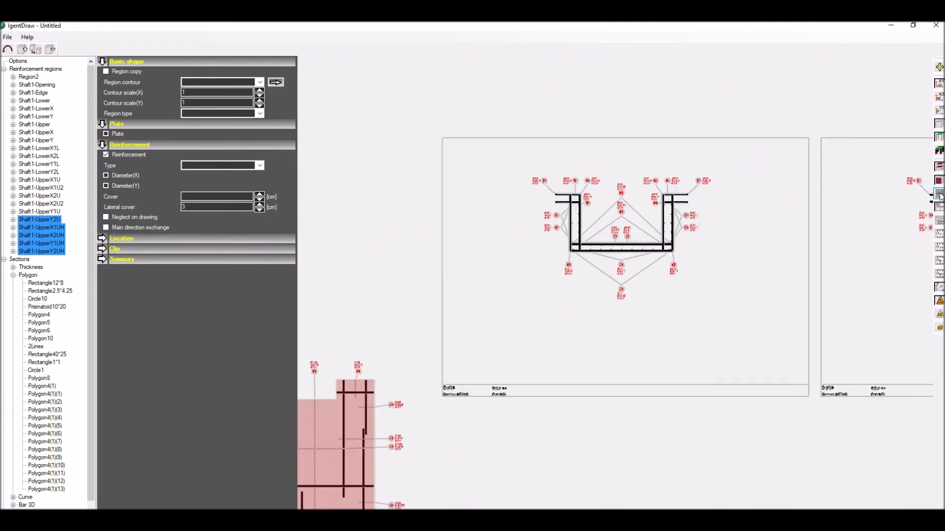
# Switch from the section drawings to the reinforcement model, select Region2 and examine the shaft's bar cage in 3D
pyautogui.click(938, 211)
pyautogui.scroll(-4, 669, 211)
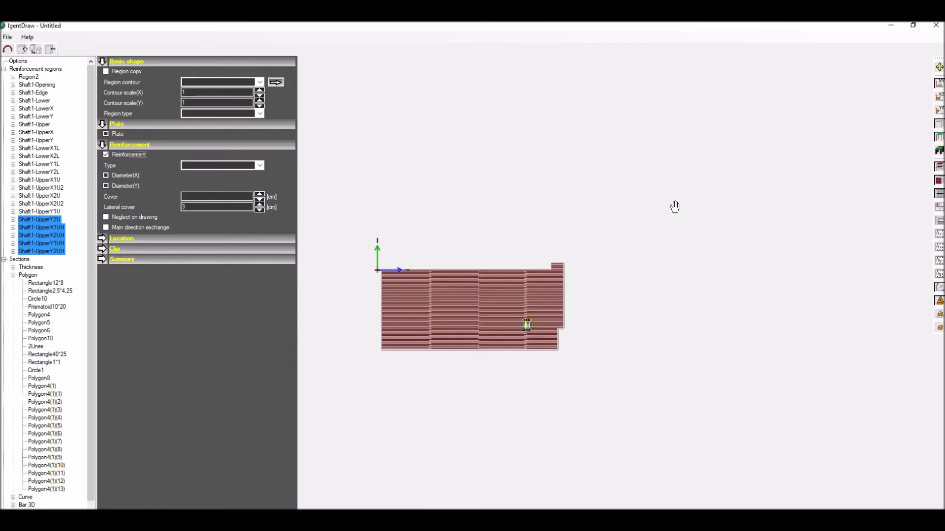
pyautogui.click(30, 77)
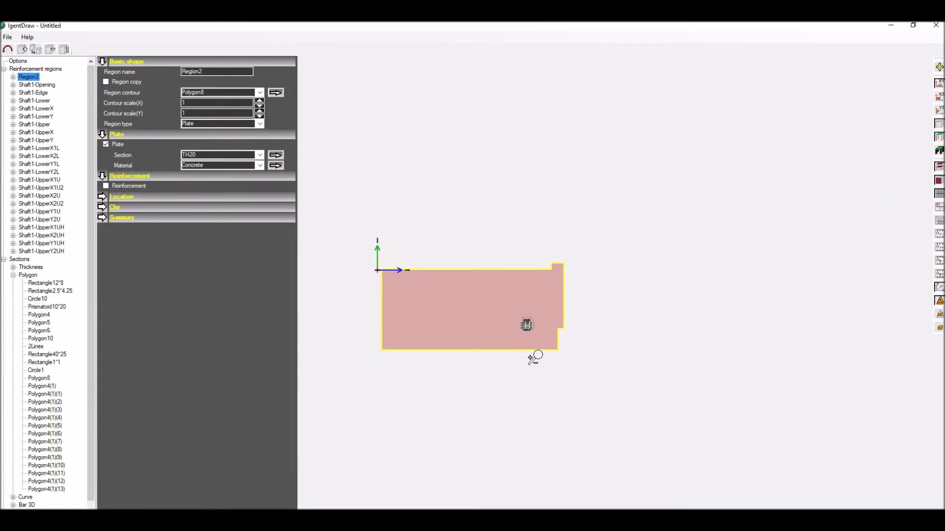
pyautogui.scroll(8, 526, 336)
pyautogui.moveTo(327, 196); pyautogui.dragTo(323, 146, button='middle')
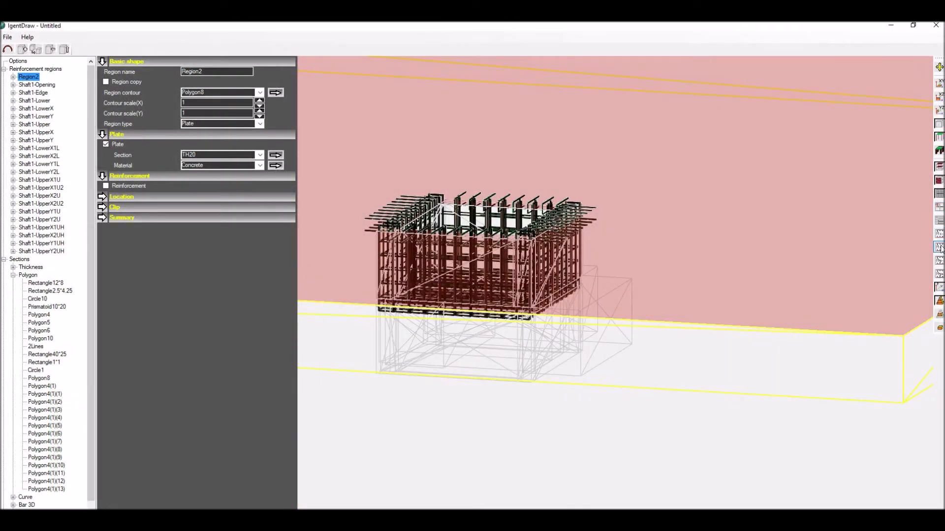
# Display only the selected region, hide the wireframe lines and examine the Shaft1-Edge bars around the opening in 3D
pyautogui.click(940, 314)
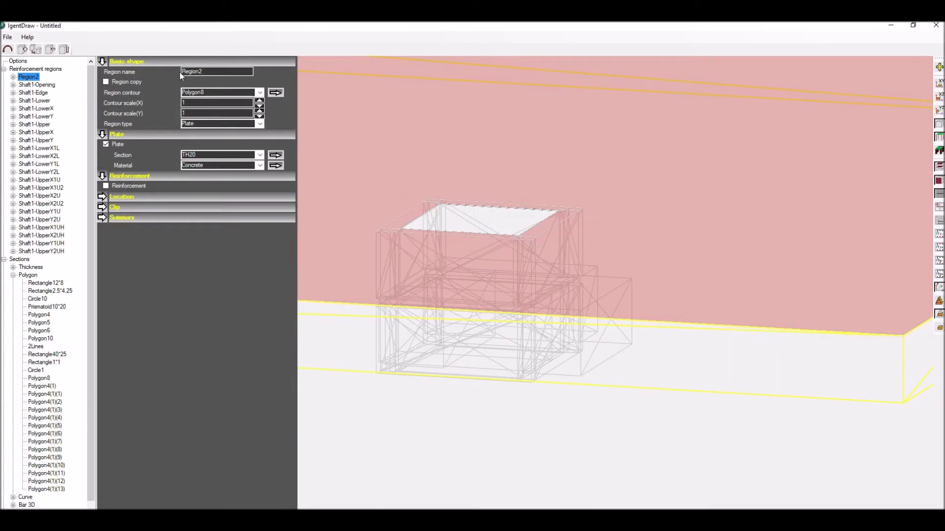
pyautogui.click(39, 92)
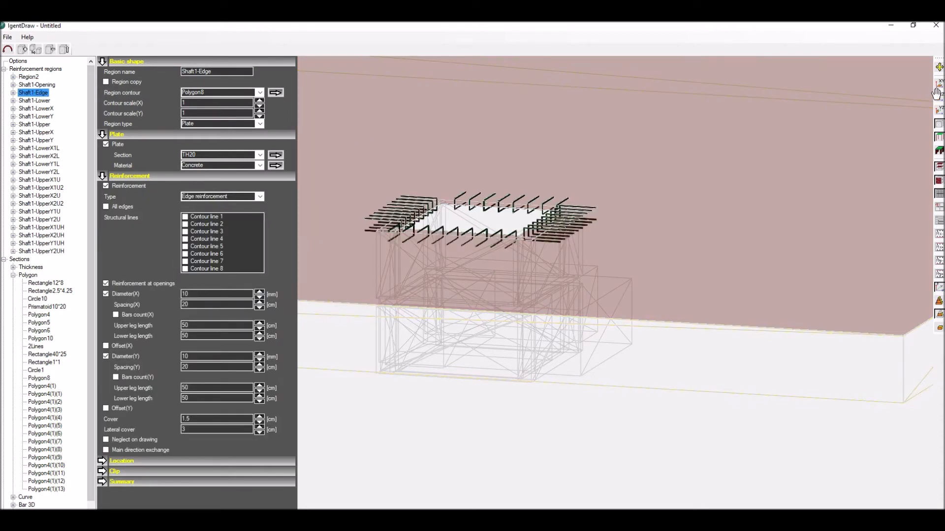
pyautogui.click(939, 125)
pyautogui.scroll(5, 424, 207)
pyautogui.scroll(-2, 610, 142)
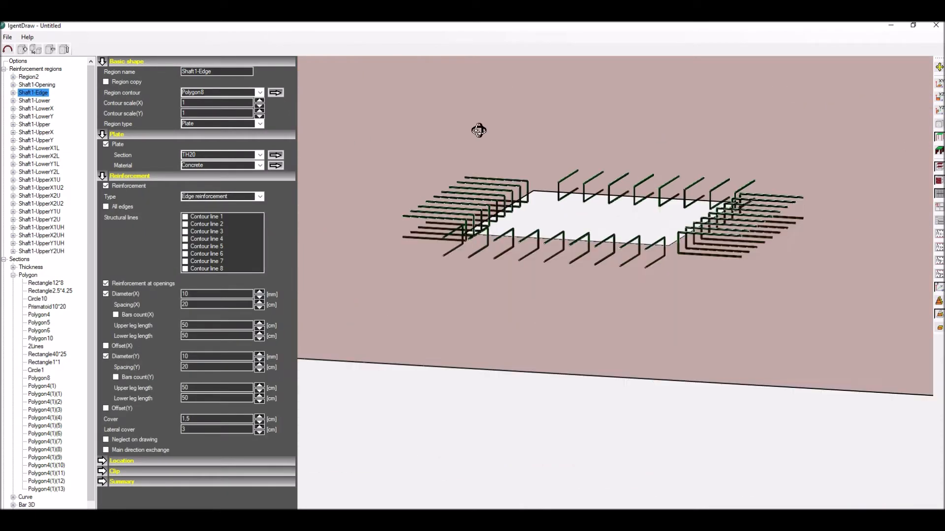
# Examine the isolated bars of each region one by one, from Shaft1-Lower through Shaft1-LowerY2L
pyautogui.click(45, 101)
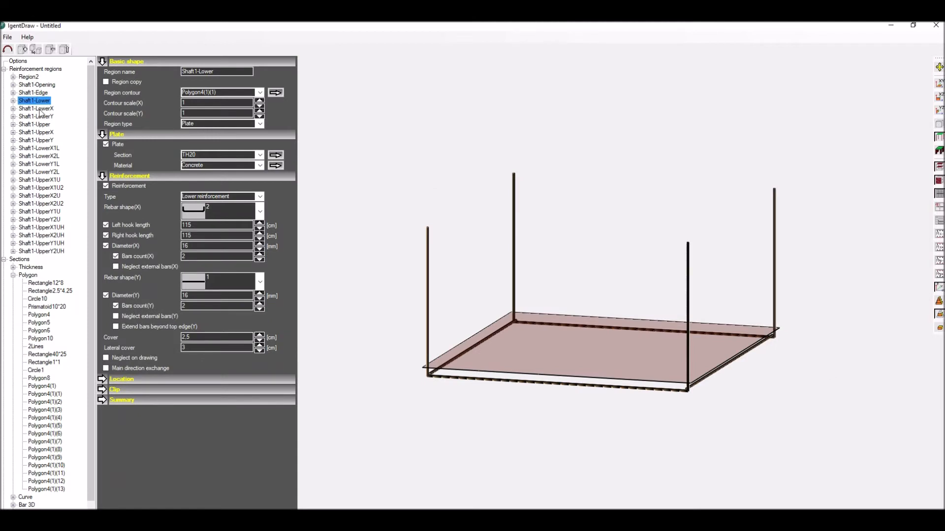
pyautogui.click(39, 109)
pyautogui.click(42, 118)
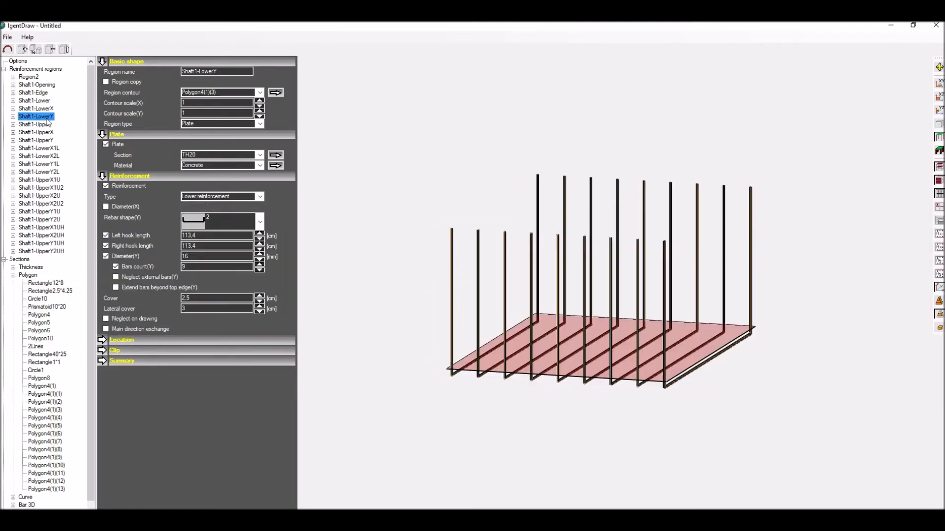
pyautogui.click(44, 125)
pyautogui.click(42, 132)
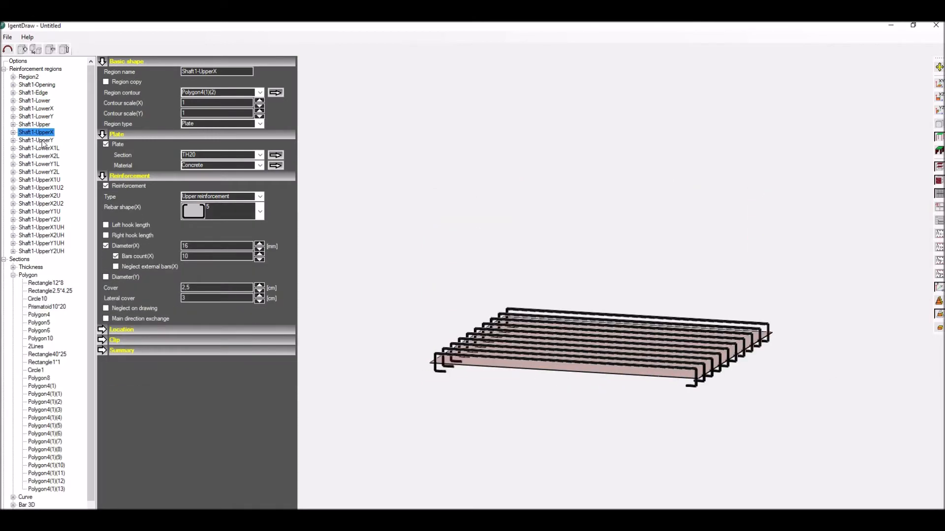
pyautogui.click(44, 141)
pyautogui.click(44, 149)
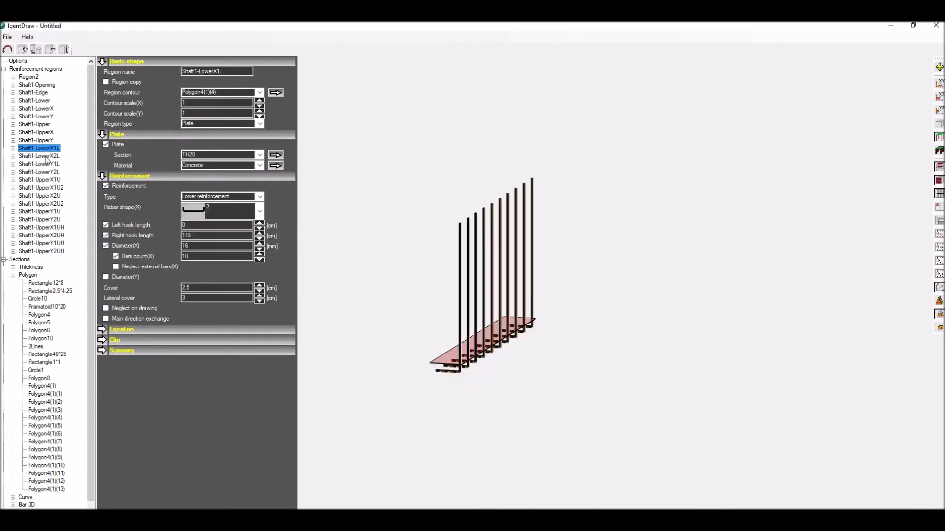
pyautogui.click(46, 157)
pyautogui.click(44, 165)
pyautogui.click(44, 172)
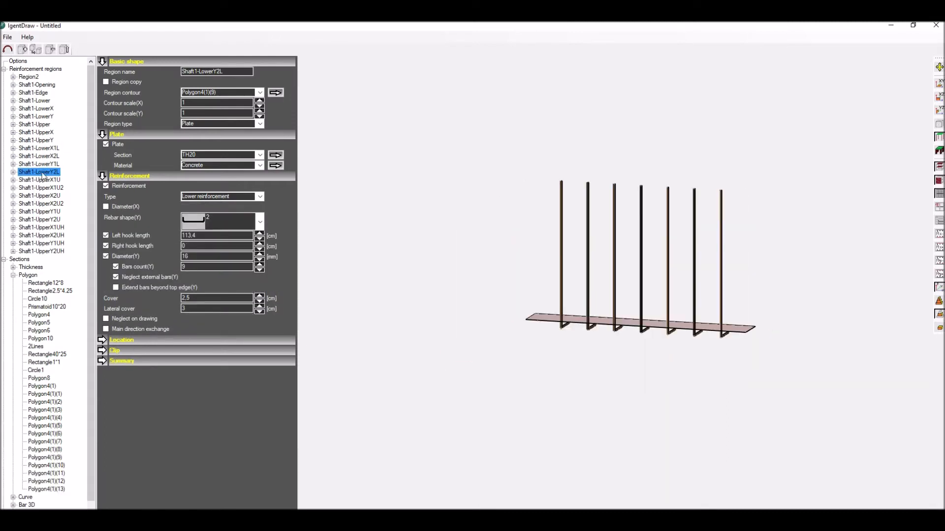
# Examine the isolated bars of each region one by one, from Shaft1-UpperX1U through Shaft1-UpperY2UH
pyautogui.click(43, 180)
pyautogui.click(43, 189)
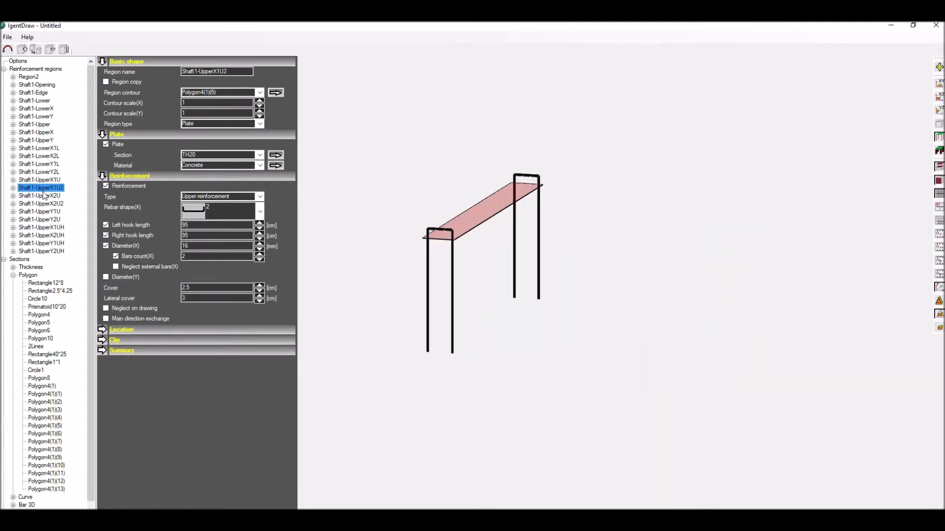
pyautogui.click(44, 196)
pyautogui.click(45, 204)
pyautogui.click(46, 212)
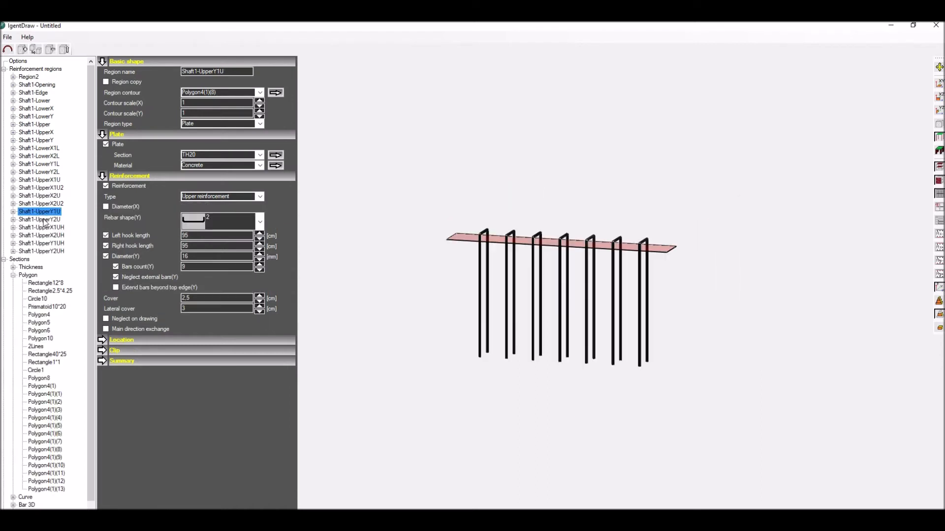
pyautogui.click(47, 219)
pyautogui.click(46, 228)
pyautogui.click(43, 235)
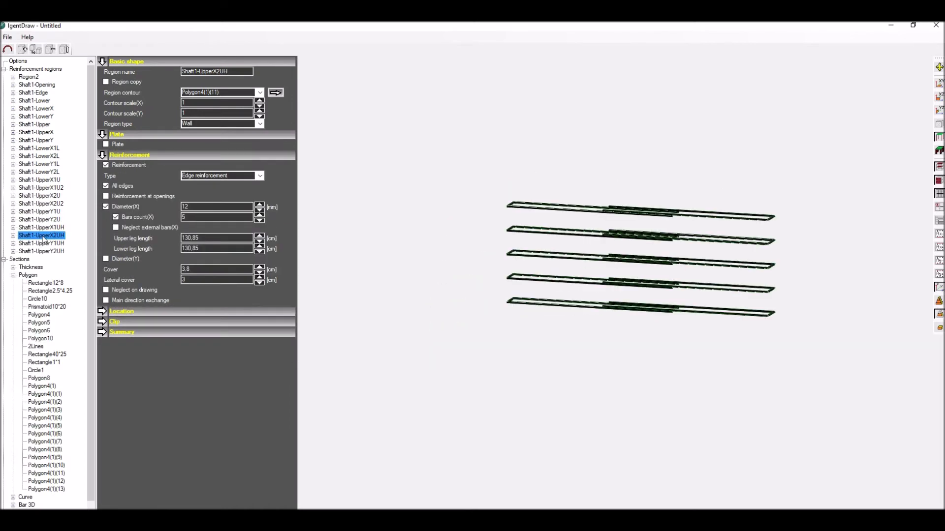
pyautogui.click(43, 243)
pyautogui.click(43, 252)
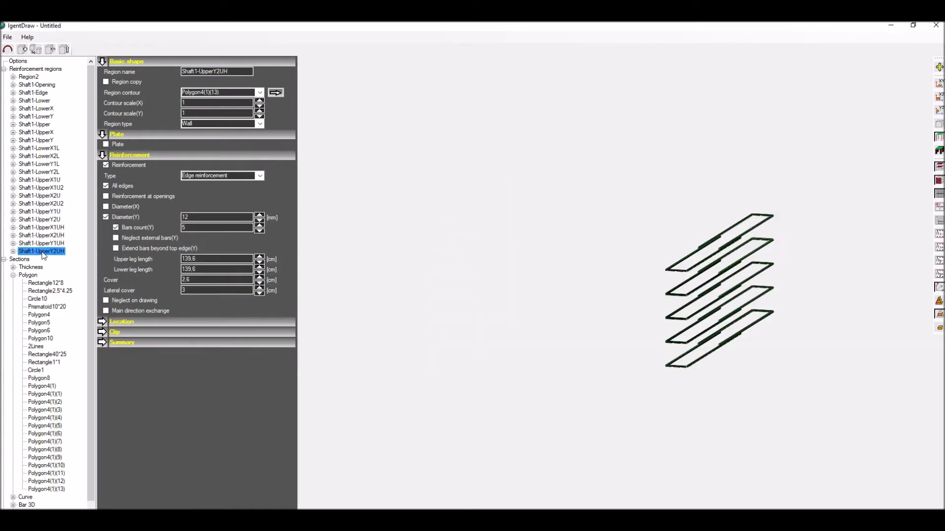
# Display all regions from Shaft1-Edge to Shaft1-UpperY2UH together and examine the complete bar cage in 3D and in plan view
pyautogui.click(42, 94)
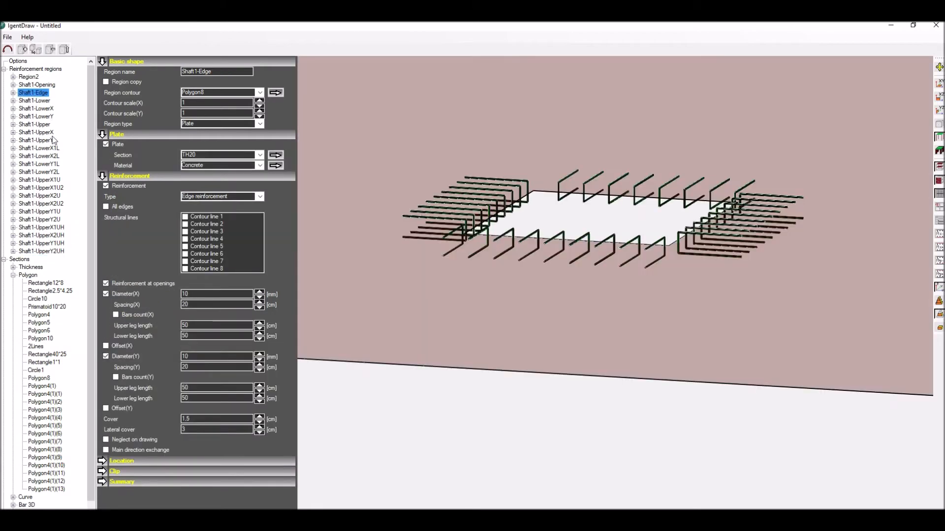
pyautogui.keyDown('shift'); pyautogui.click(44, 252); pyautogui.keyUp('shift')
pyautogui.scroll(-2, 427, 154)
pyautogui.scroll(2, 421, 143)
pyautogui.moveTo(421, 141); pyautogui.dragTo(420, 144)
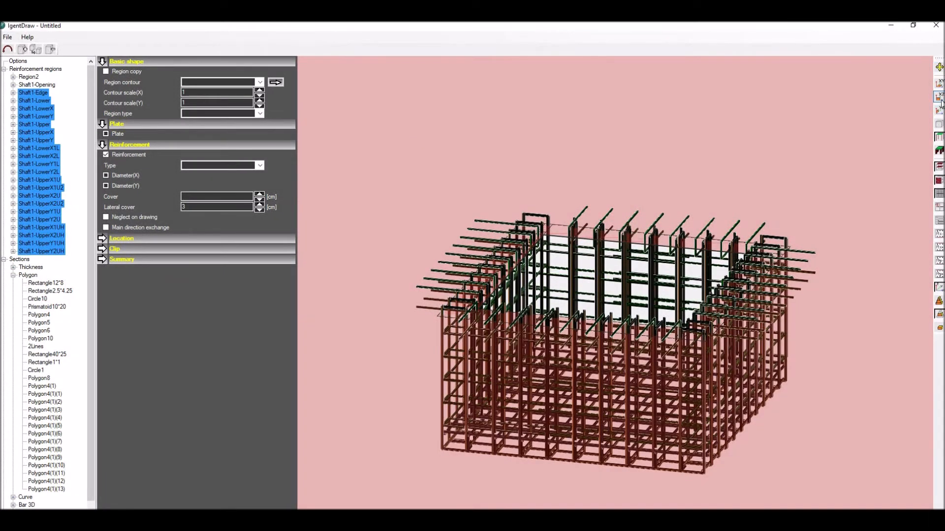
pyautogui.click(939, 83)
pyautogui.scroll(2, 742, 217)
pyautogui.scroll(-2, 574, 114)
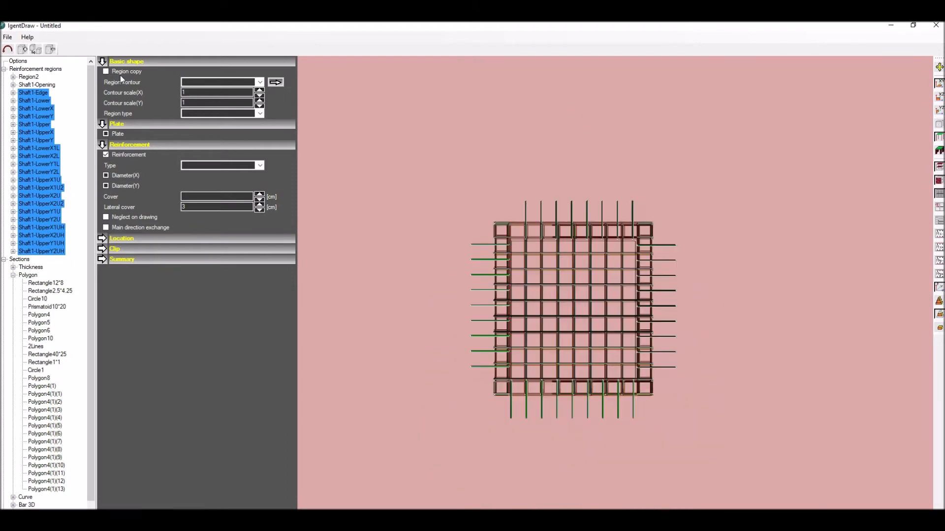
# Display all regions and set the Y bars count to 7 for Shaft1-LowerY, UpperY, LowerY1L, LowerY2L, UpperY1U and UpperY2U together
pyautogui.click(39, 117)
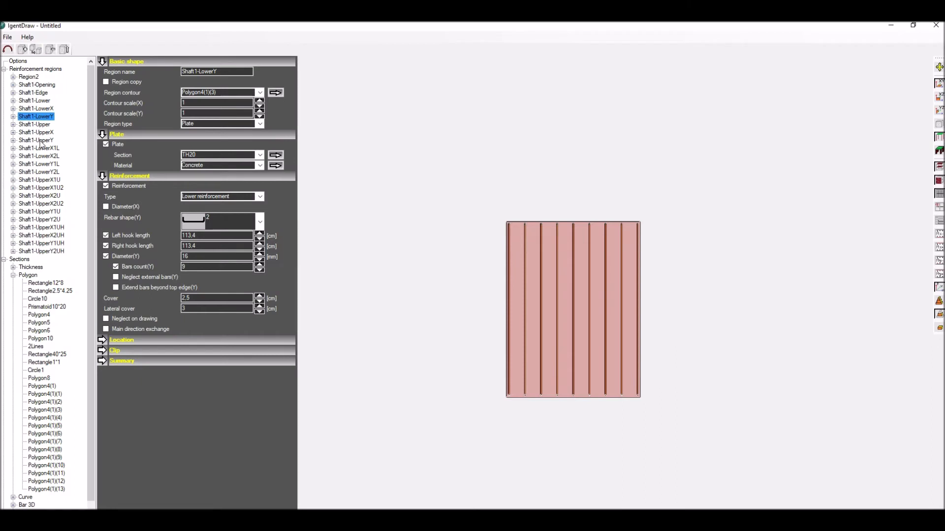
pyautogui.click(939, 327)
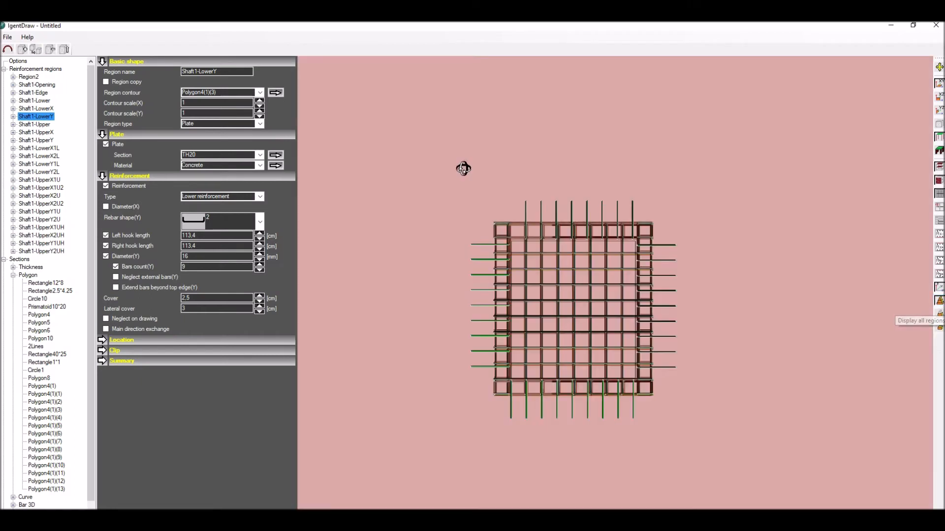
pyautogui.keyDown('ctrl'); pyautogui.click(45, 141); pyautogui.keyUp('ctrl')
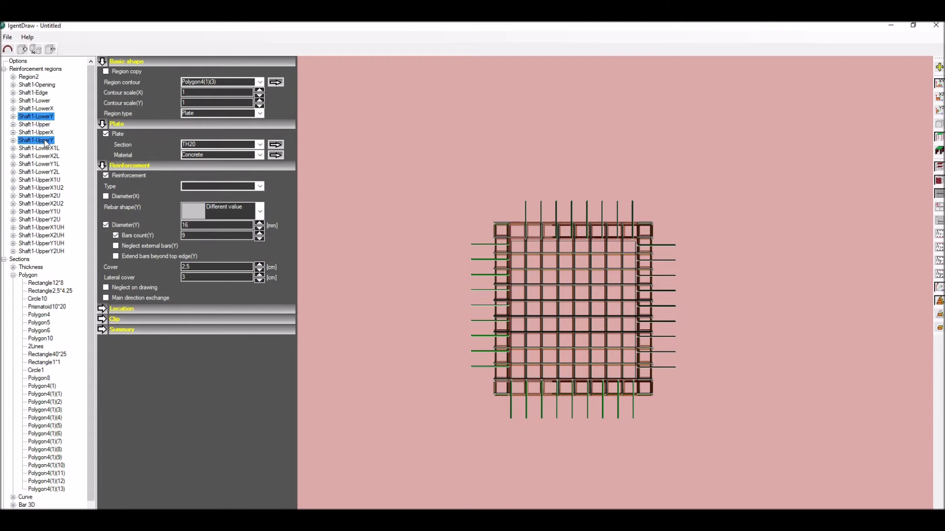
pyautogui.keyDown('ctrl'); pyautogui.click(52, 164); pyautogui.keyUp('ctrl')
pyautogui.keyDown('ctrl'); pyautogui.click(52, 172); pyautogui.keyUp('ctrl')
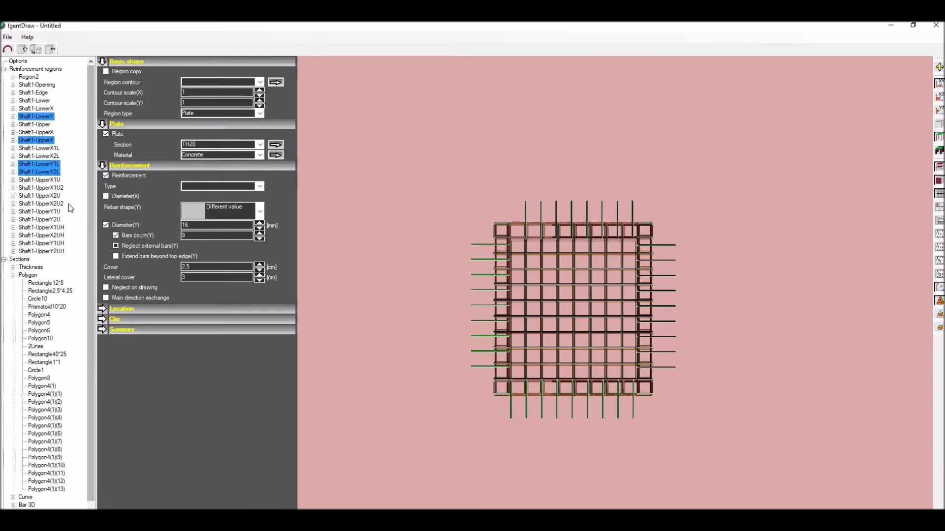
pyautogui.keyDown('ctrl'); pyautogui.click(54, 212); pyautogui.keyUp('ctrl')
pyautogui.keyDown('ctrl'); pyautogui.click(54, 220); pyautogui.keyUp('ctrl')
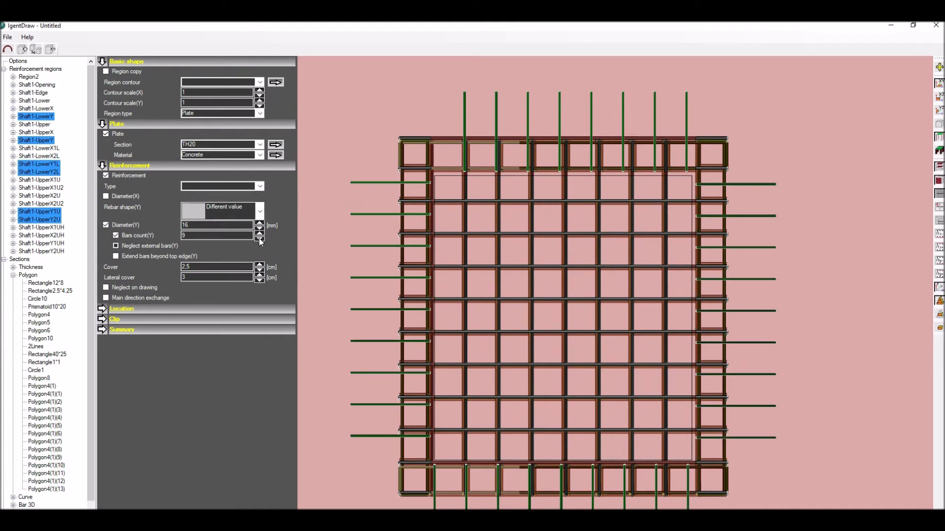
pyautogui.click(259, 240)
pyautogui.click(260, 240)
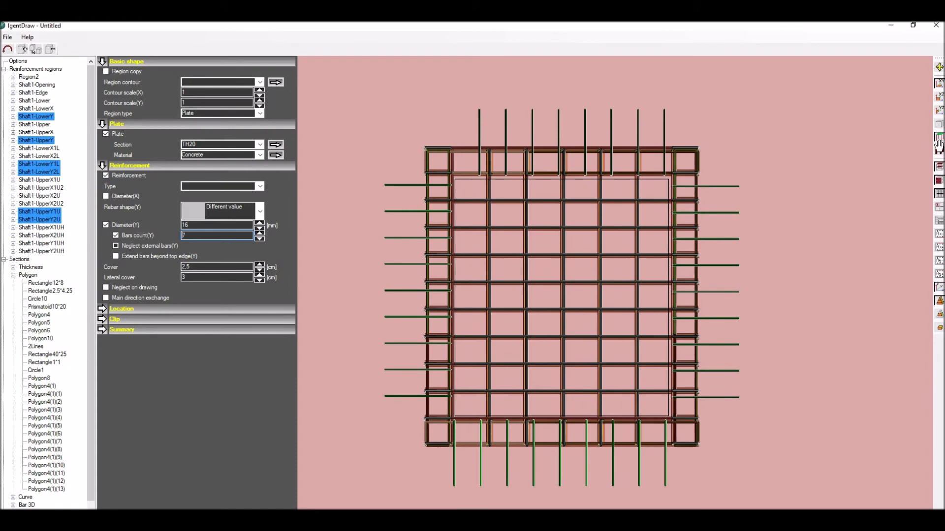
# Display the shaft section drawings beside the slab plan and examine both section sheets
pyautogui.click(939, 194)
pyautogui.scroll(-10, 566, 203)
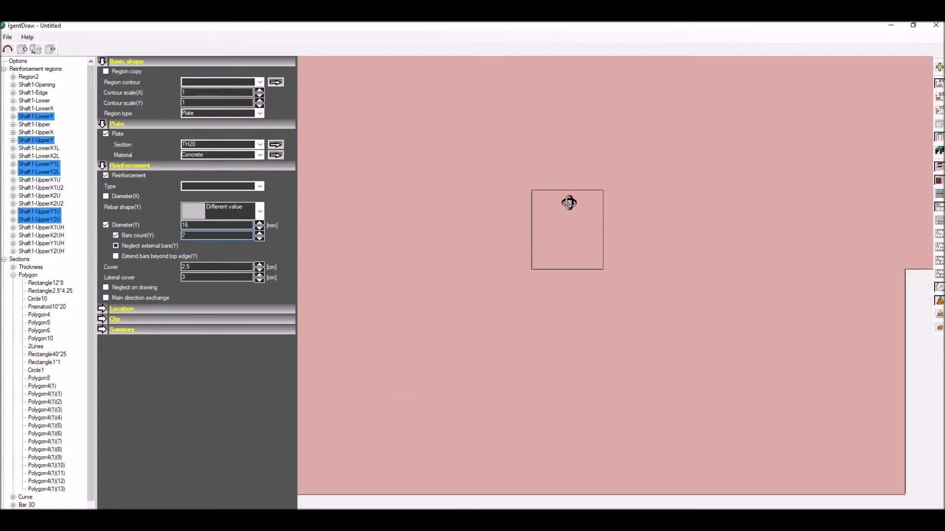
pyautogui.scroll(-7, 539, 206)
pyautogui.scroll(5, 597, 196)
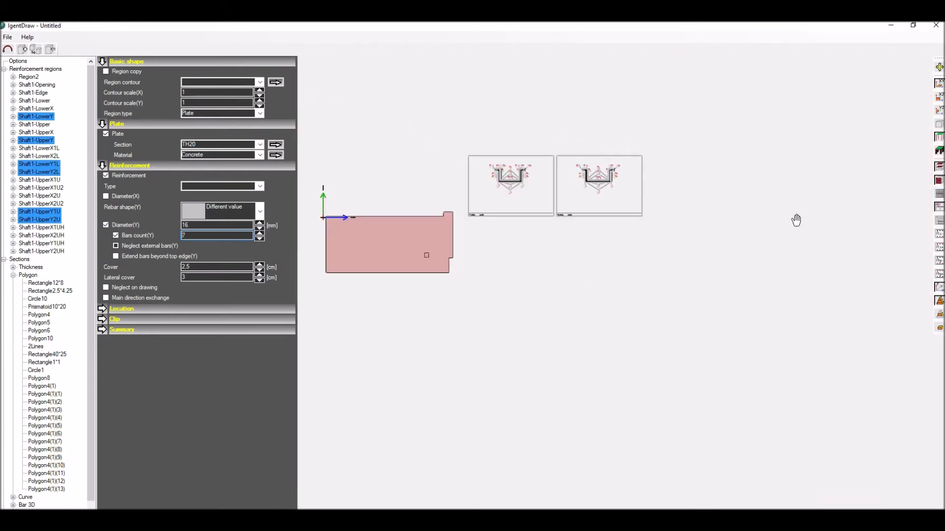
pyautogui.scroll(5, 586, 214)
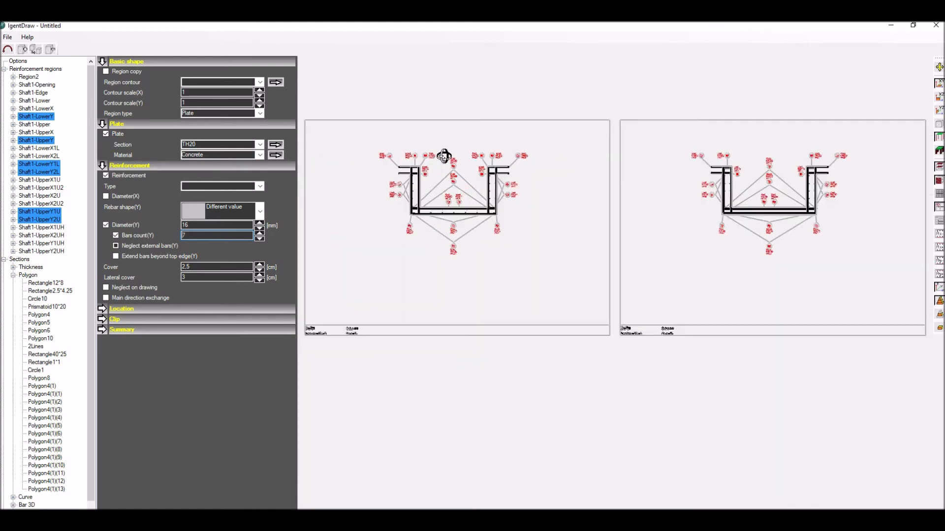
# Display the reinforcement bar schedule and examine its rows
pyautogui.click(940, 222)
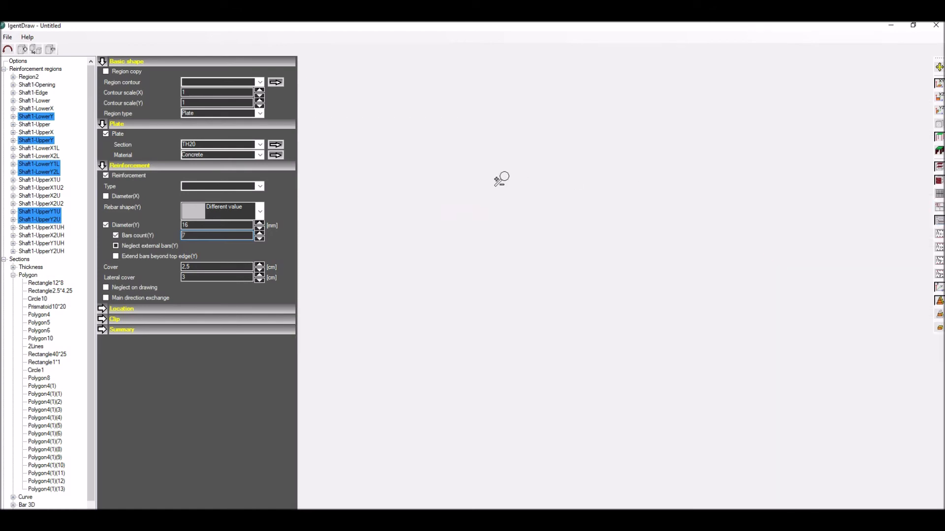
pyautogui.scroll(5, 501, 249)
pyautogui.scroll(4, 463, 270)
pyautogui.scroll(-2, 462, 270)
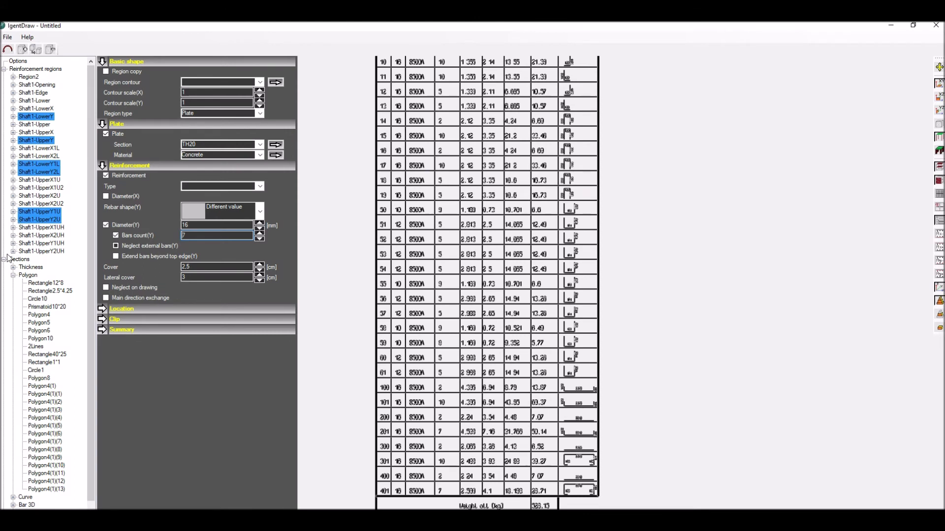
# Enable joining of the same bars in the reinforcement description settings and check the bar schedule
pyautogui.doubleClick(22, 260)
pyautogui.click(27, 276)
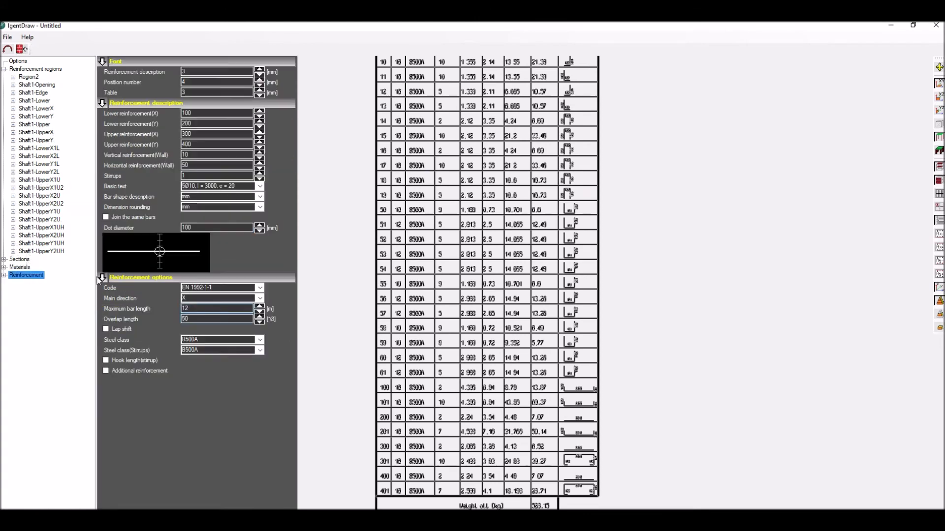
pyautogui.click(106, 217)
pyautogui.scroll(-1, 552, 285)
pyautogui.scroll(3, 613, 308)
pyautogui.scroll(-4, 612, 310)
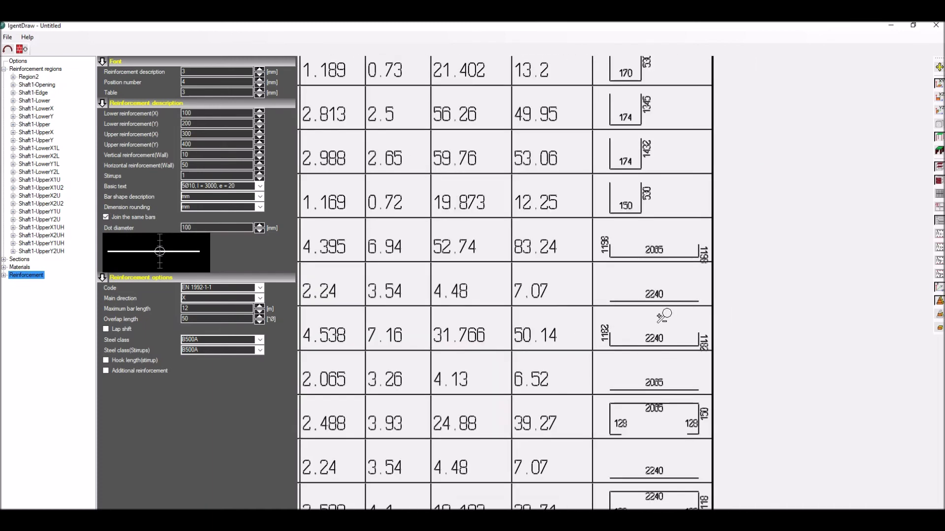
pyautogui.scroll(-2, 662, 317)
pyautogui.scroll(1, 662, 317)
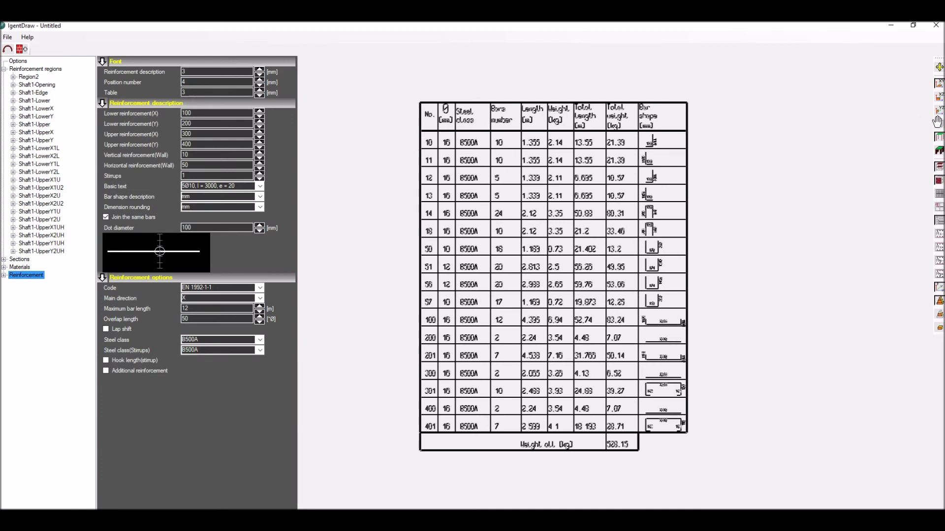
# Return from the bar schedule to the section drawings and examine their bar descriptions
pyautogui.click(939, 209)
pyautogui.scroll(-5, 554, 213)
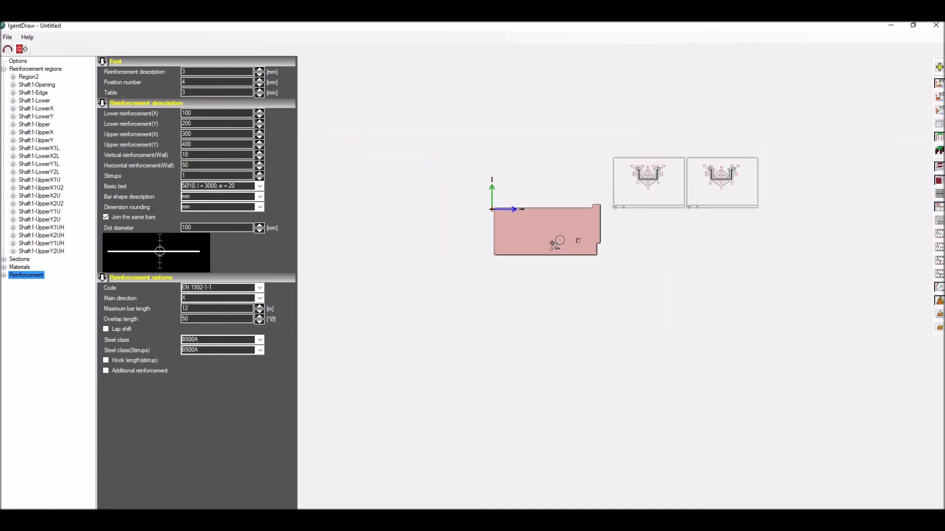
pyautogui.scroll(5, 632, 199)
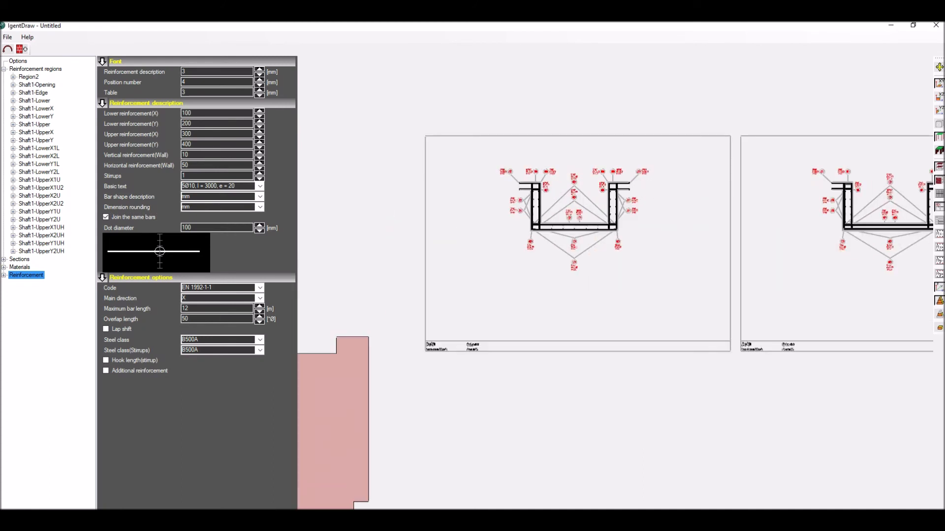
# Export the project as testpf.dxf, replacing the existing file, with descriptions exported as texts and element visibility not taken into account
pyautogui.click(7, 38)
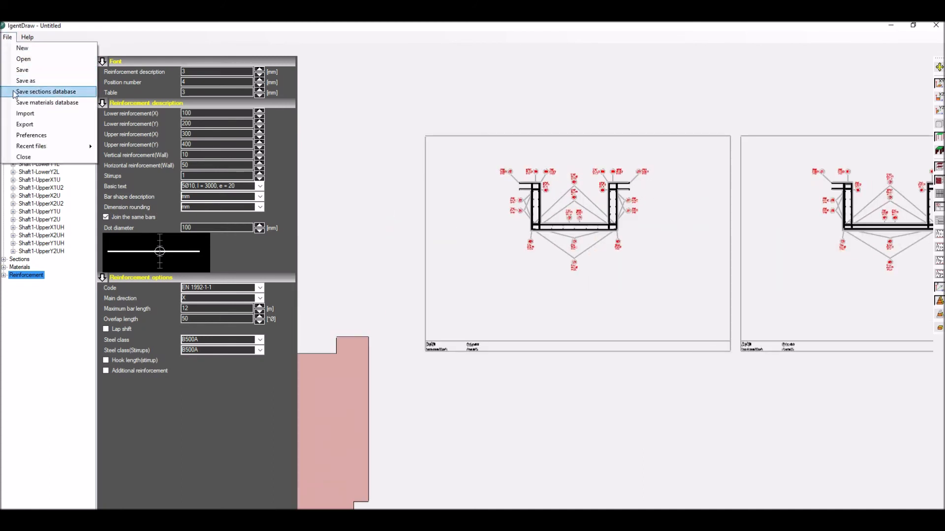
pyautogui.click(27, 122)
pyautogui.click(179, 106)
pyautogui.click(389, 282)
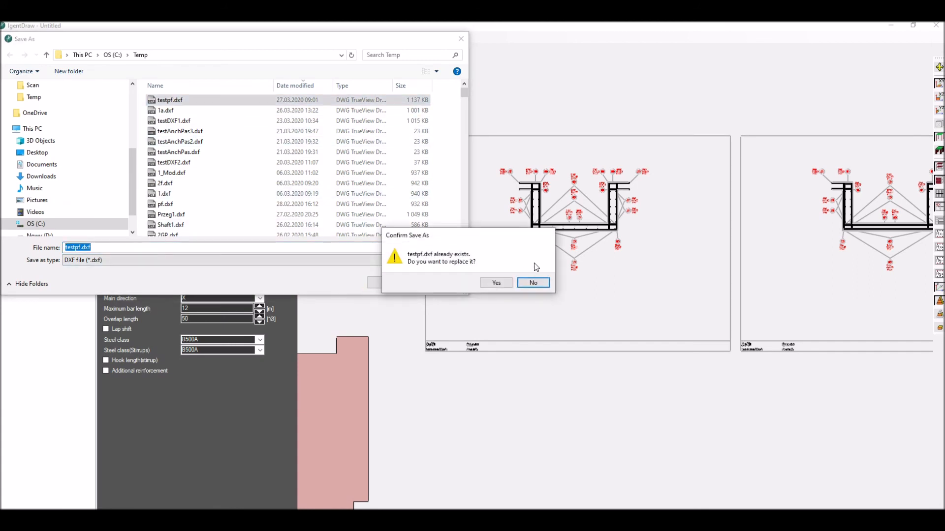
pyautogui.click(495, 282)
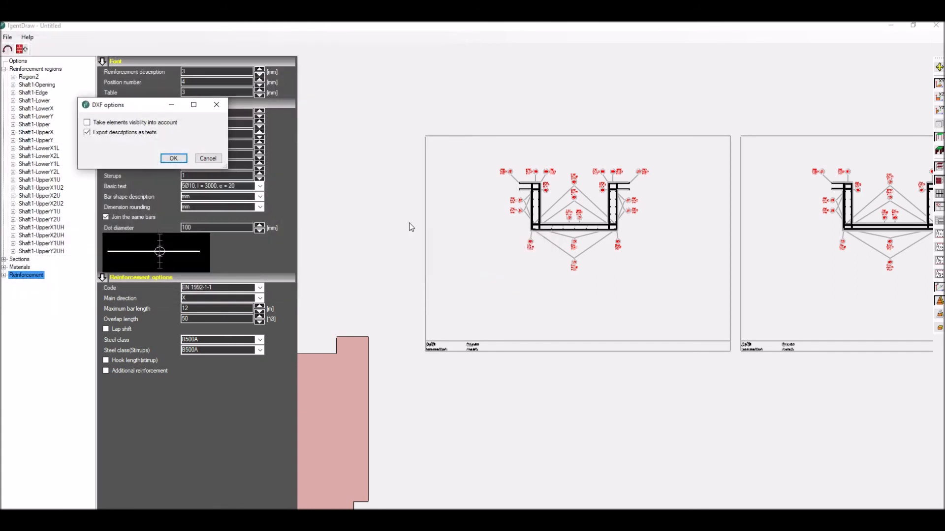
pyautogui.click(173, 159)
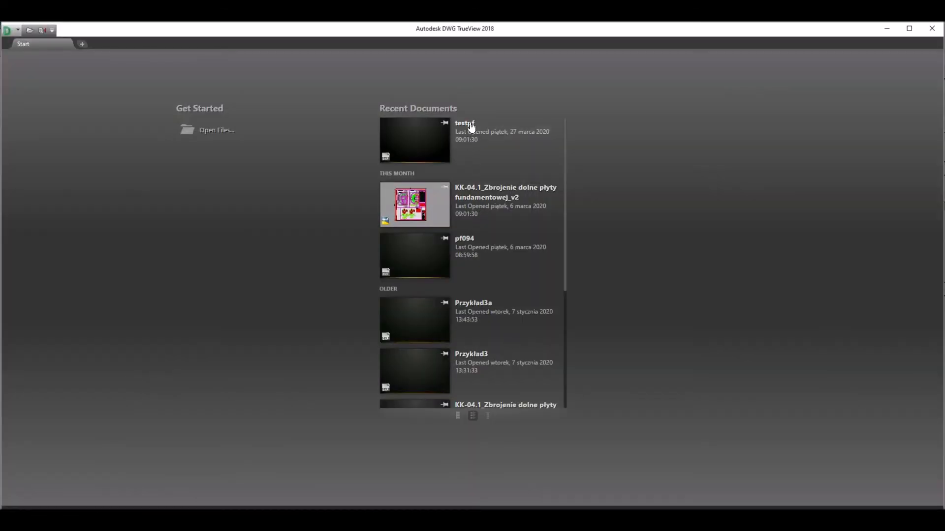
# Open the recent document testpf in DWG TrueView and examine its bar schedule
pyautogui.click(468, 127)
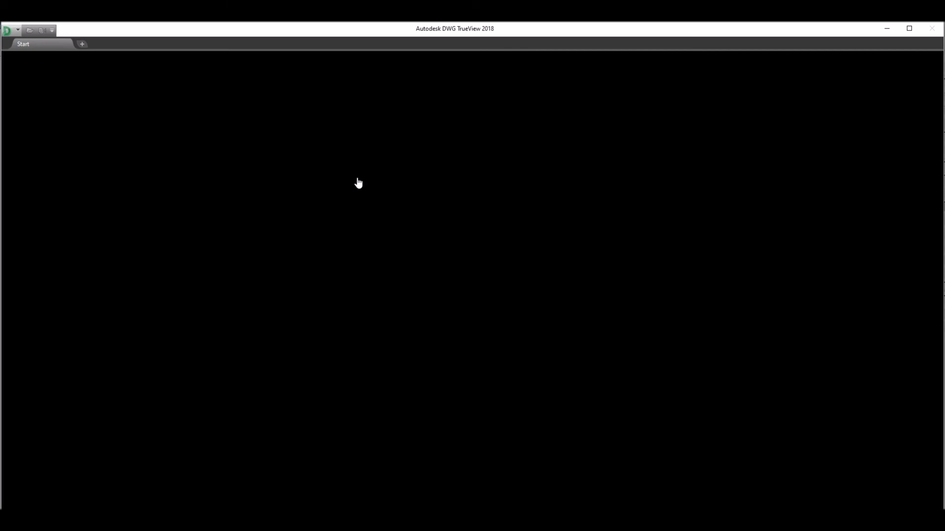
pyautogui.scroll(-10, 387, 230)
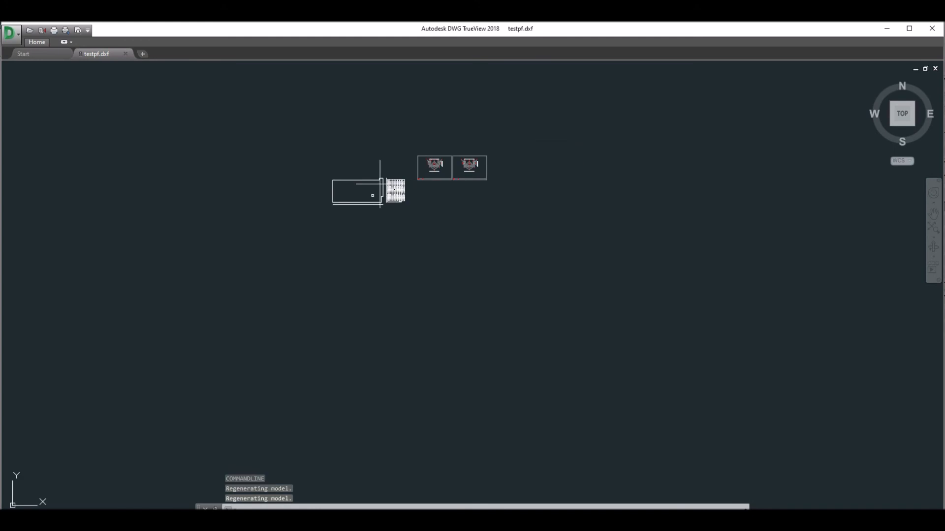
pyautogui.scroll(8, 380, 183)
pyautogui.scroll(8, 142, 150)
pyautogui.scroll(-11, 125, 162)
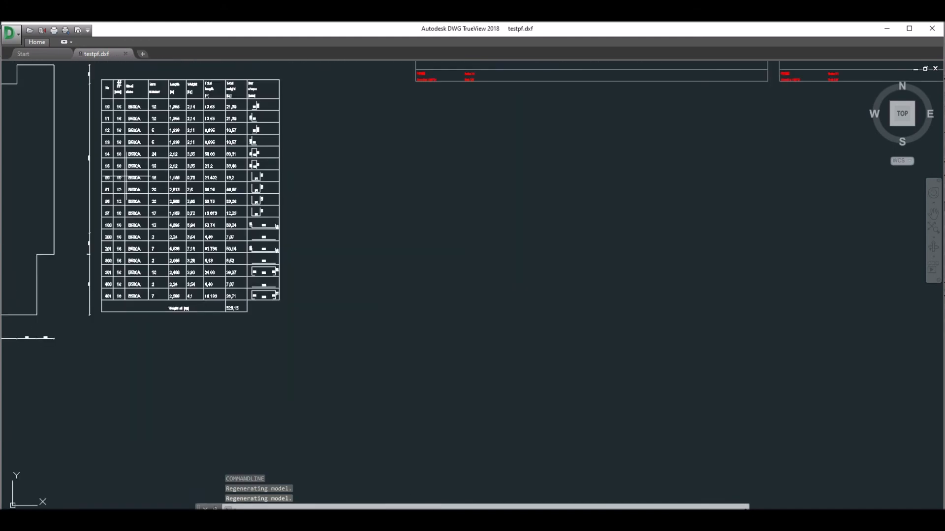
pyautogui.scroll(9, 167, 221)
pyautogui.scroll(2, 178, 240)
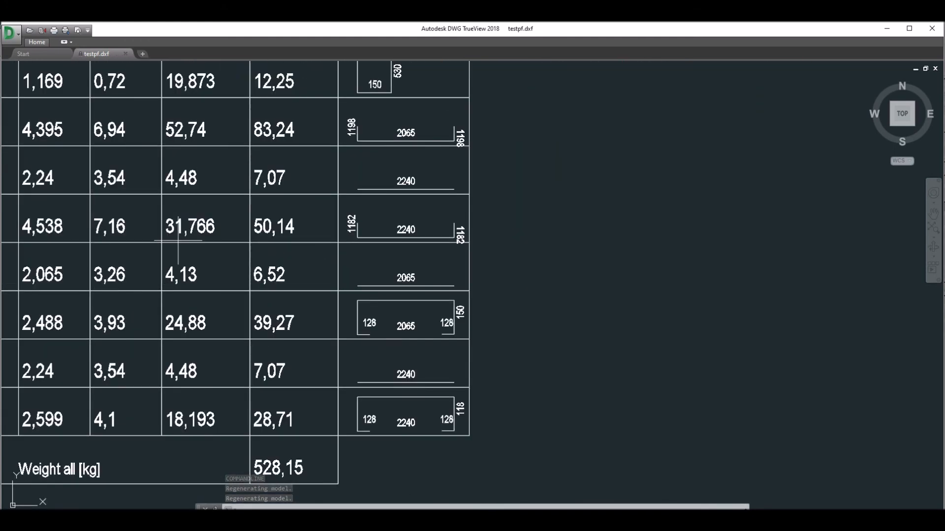
# Examine the bar labels and dimensions of the first shaft section in the exported drawing
pyautogui.scroll(-12, 275, 290)
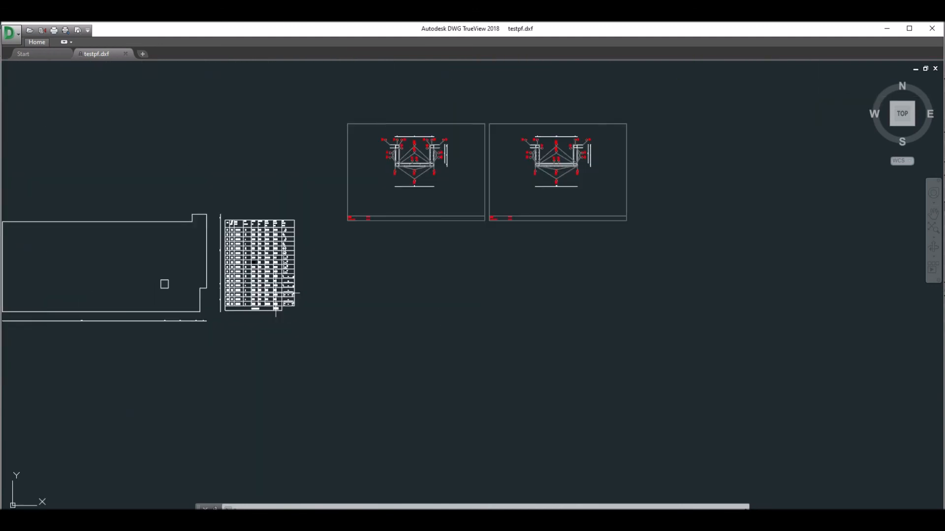
pyautogui.scroll(2, 353, 191)
pyautogui.scroll(3, 389, 170)
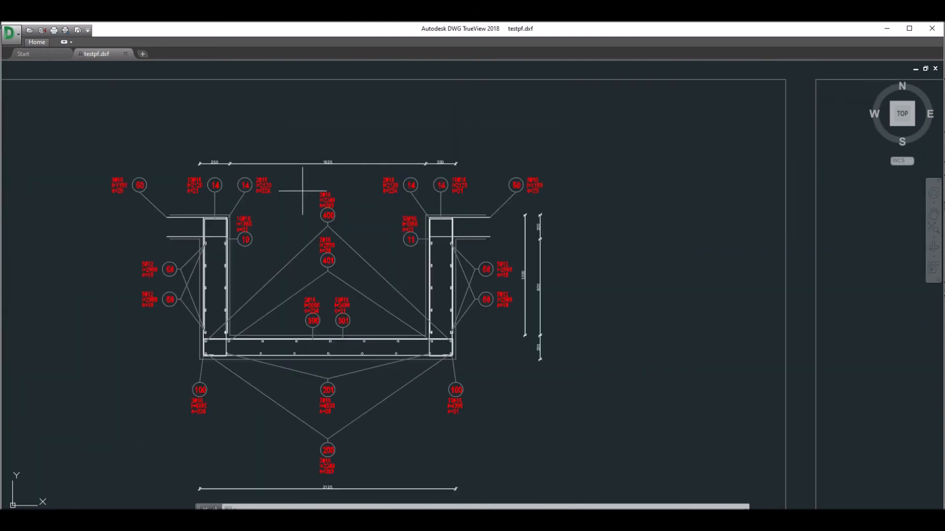
pyautogui.scroll(2, 305, 192)
pyautogui.scroll(-1, 332, 129)
# Examine the second shaft section, Section Y-Y, including its title block, bar labels and dimensions
pyautogui.scroll(-8, 330, 129)
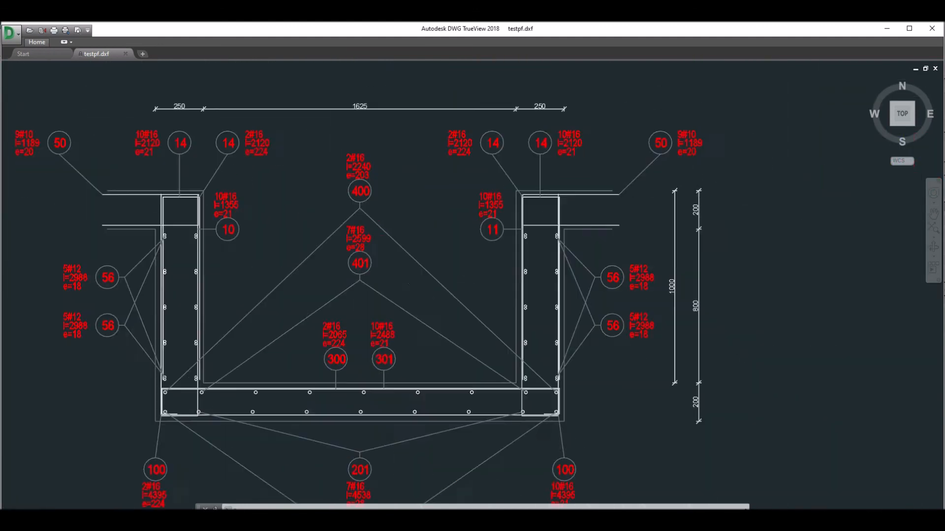
pyautogui.scroll(4, 578, 141)
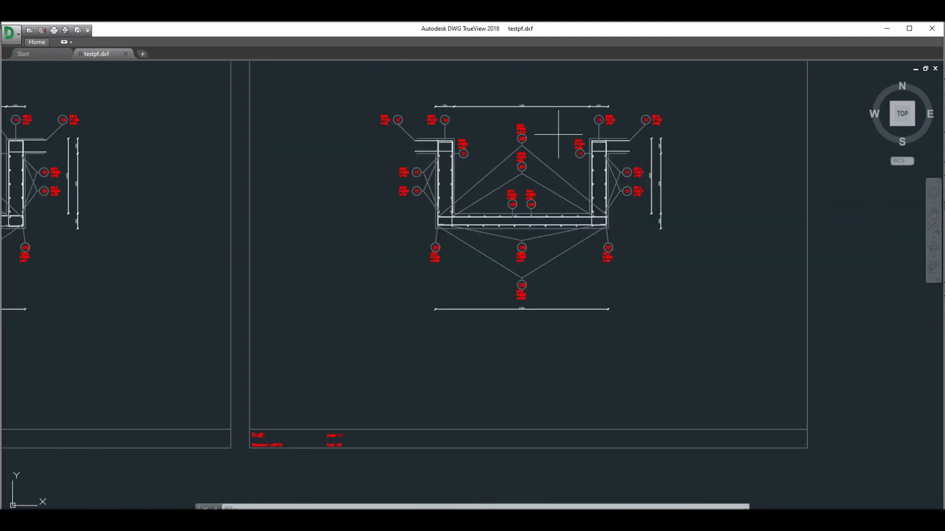
pyautogui.scroll(6, 332, 399)
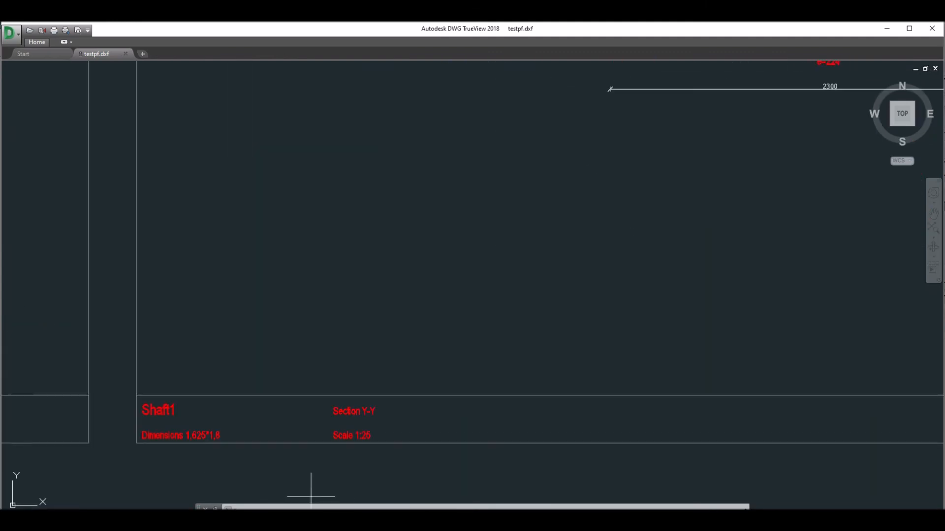
pyautogui.scroll(-6, 334, 457)
pyautogui.scroll(6, 396, 343)
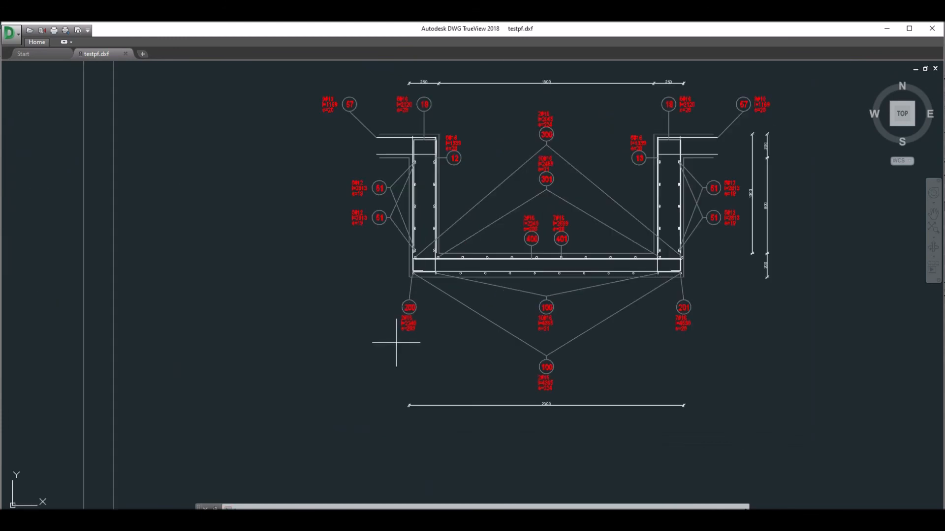
pyautogui.scroll(-2, 396, 343)
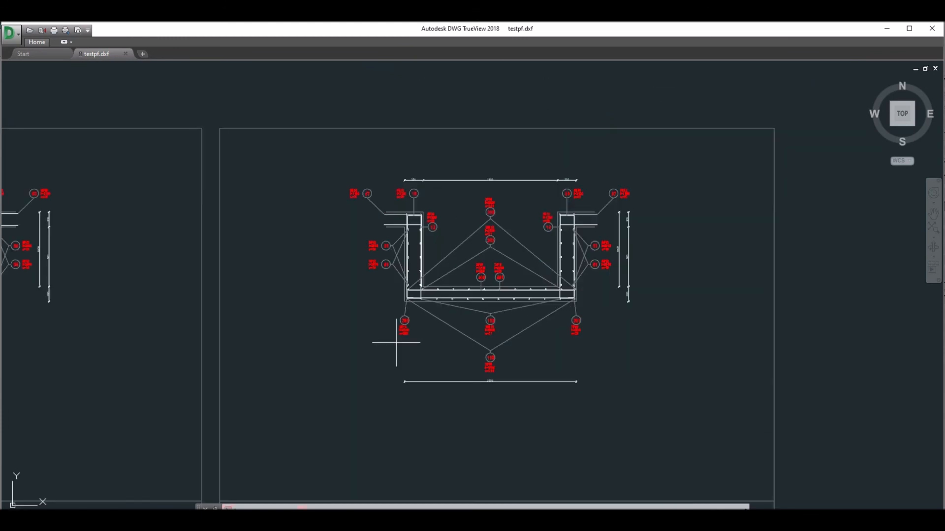